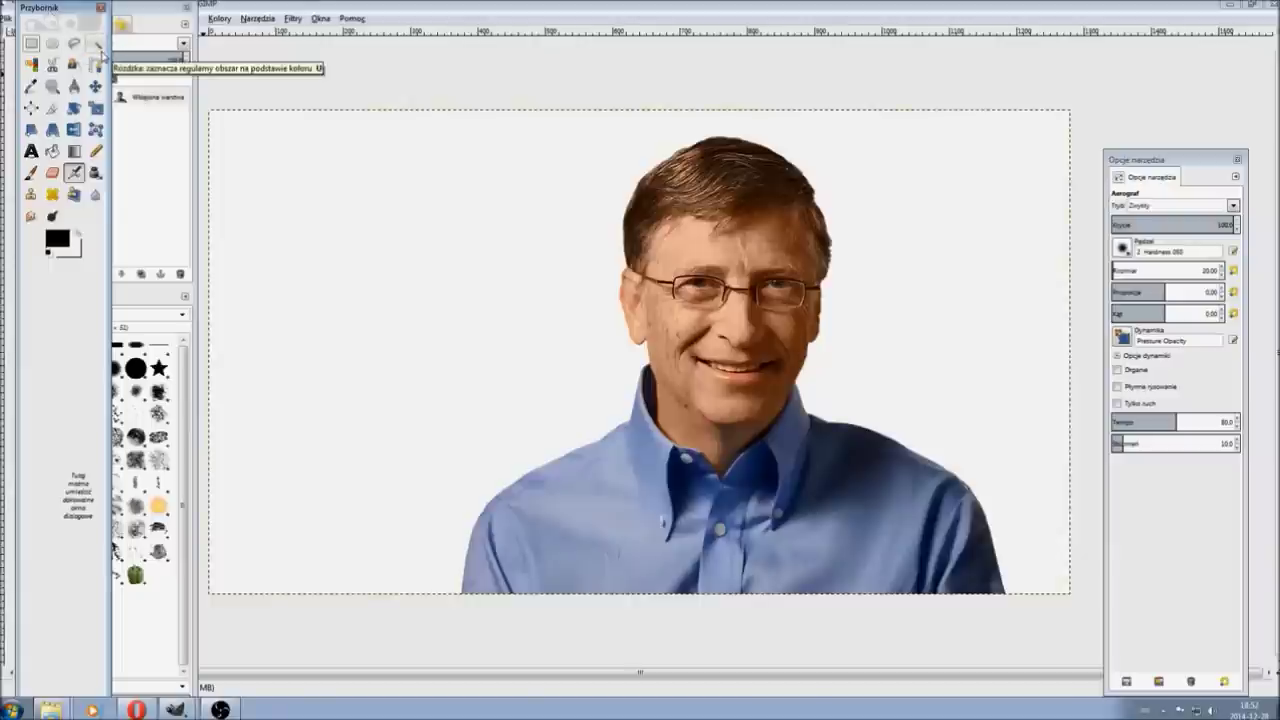
Step: Fuzzy-select the white background around the portrait and delete it to transparency
left_click(96, 44)
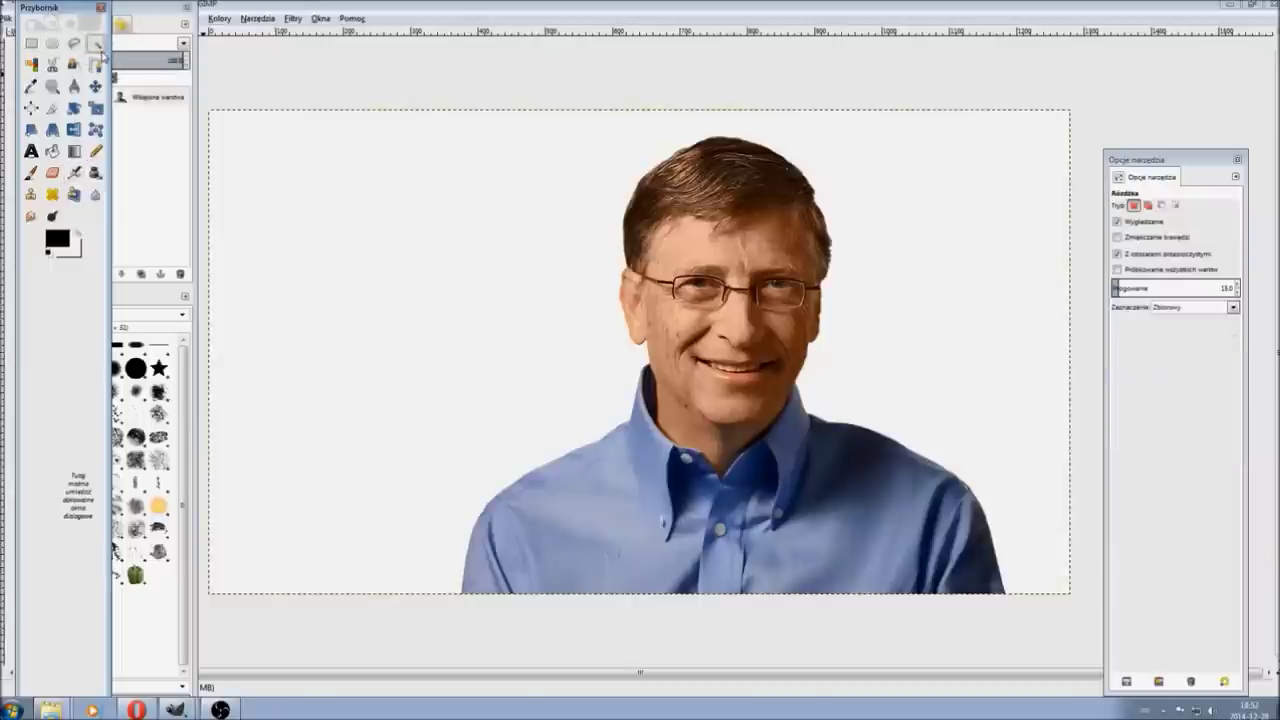
left_click(358, 260)
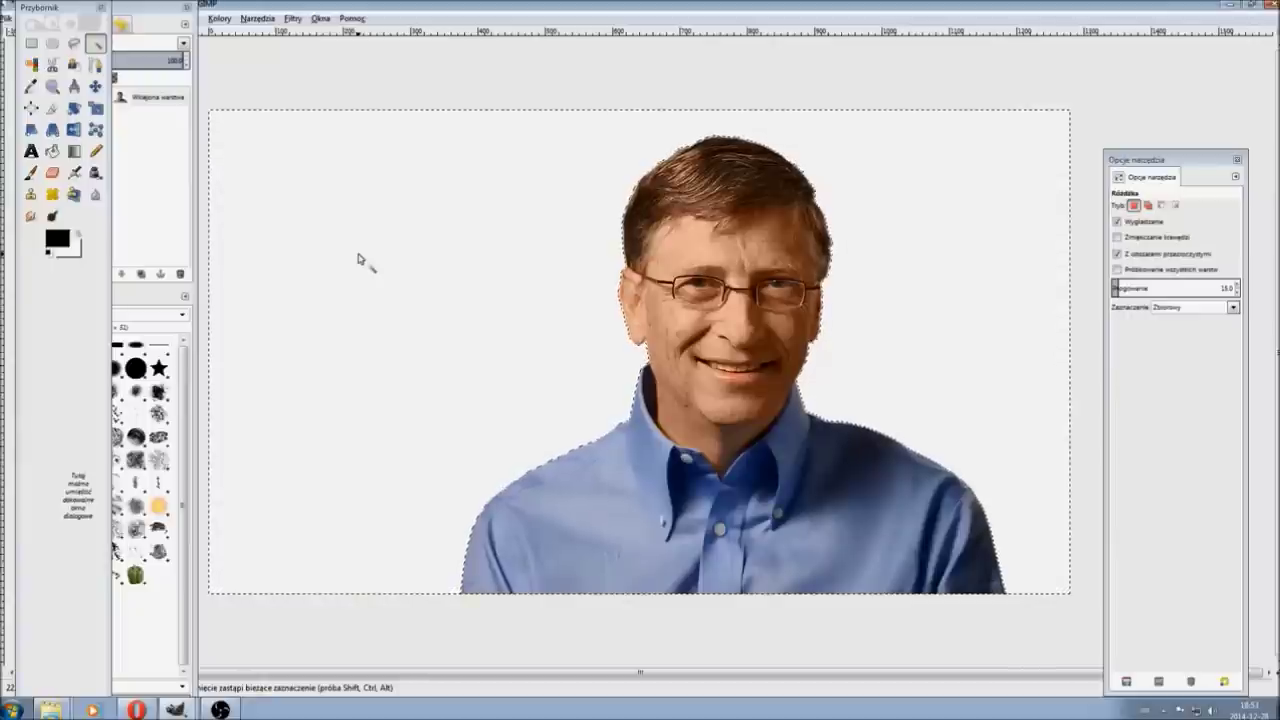
key("Delete")
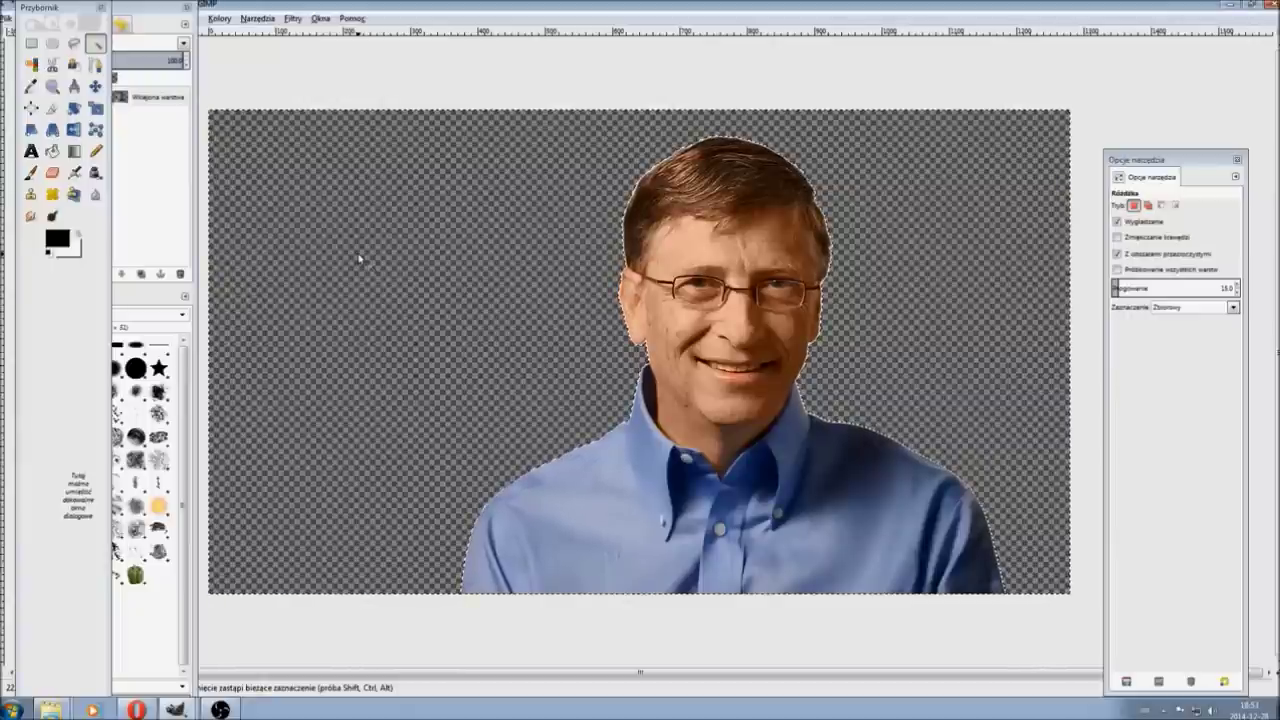
left_click_drag(40, 7, 40, 44)
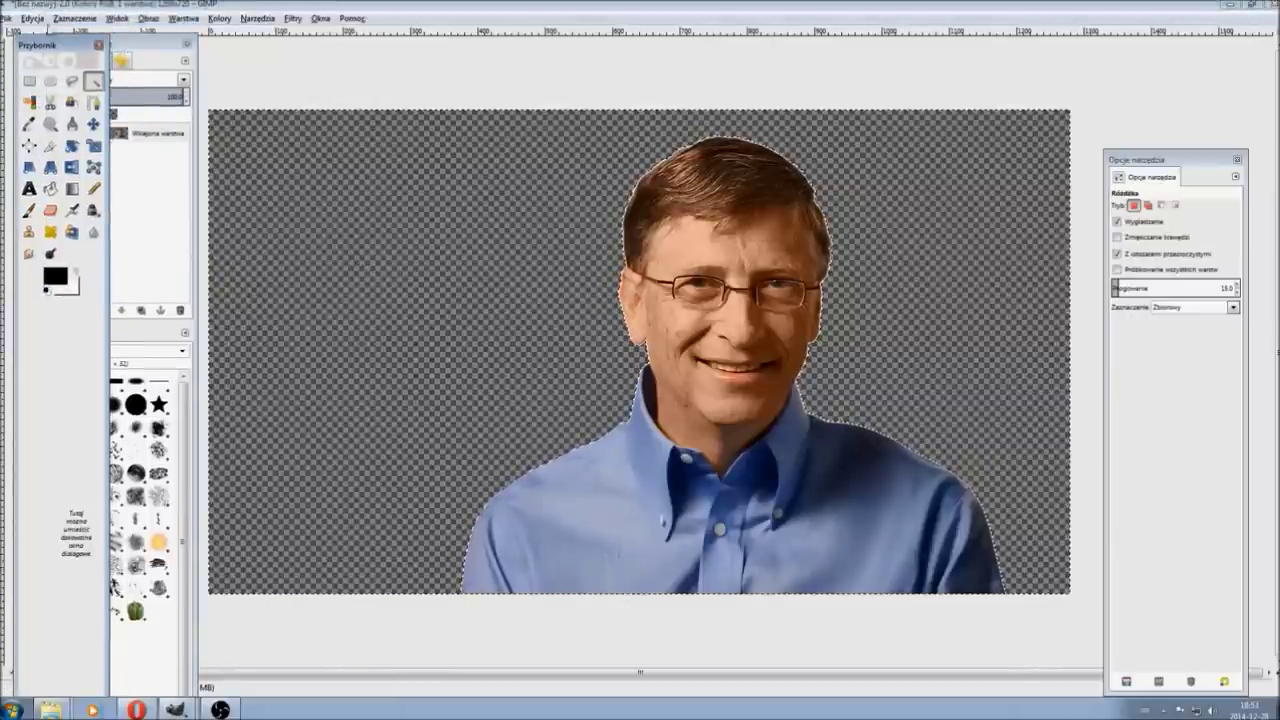
left_click(32, 18)
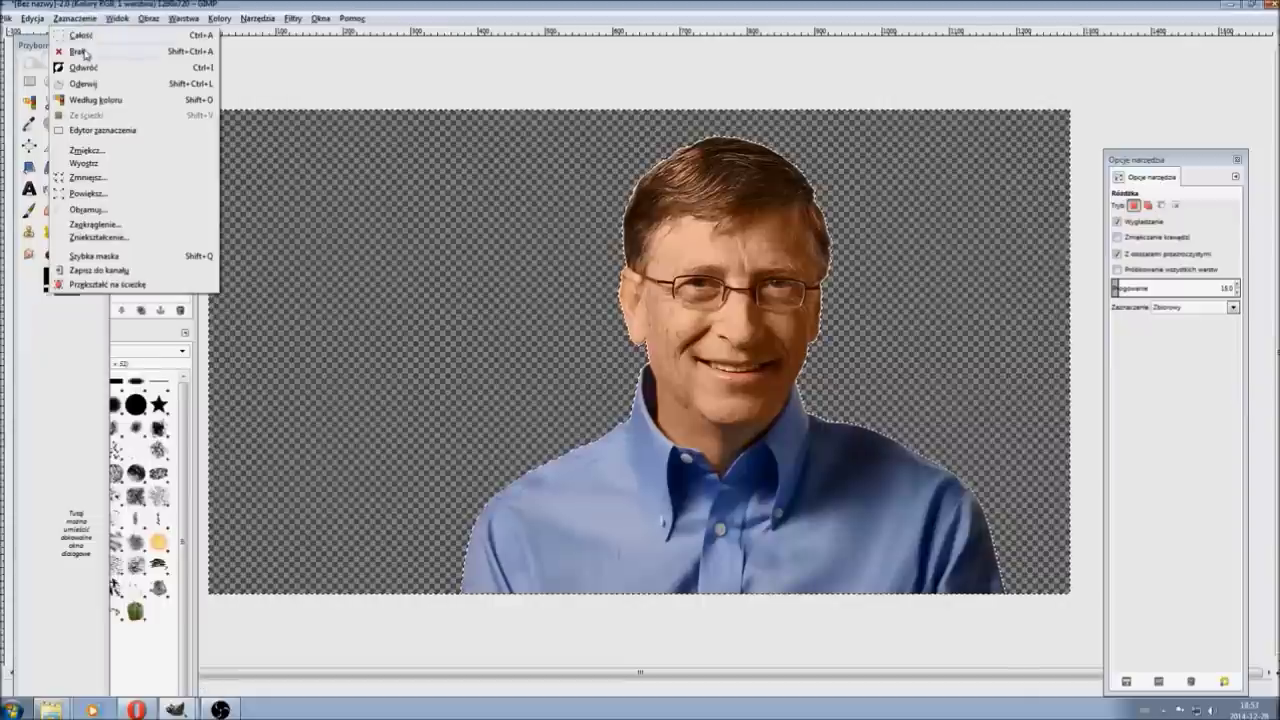
Step: Select None, then zoom in and back out to check the portrait's cut edges
left_click(85, 53)
scroll(617, 405, "up", 1)
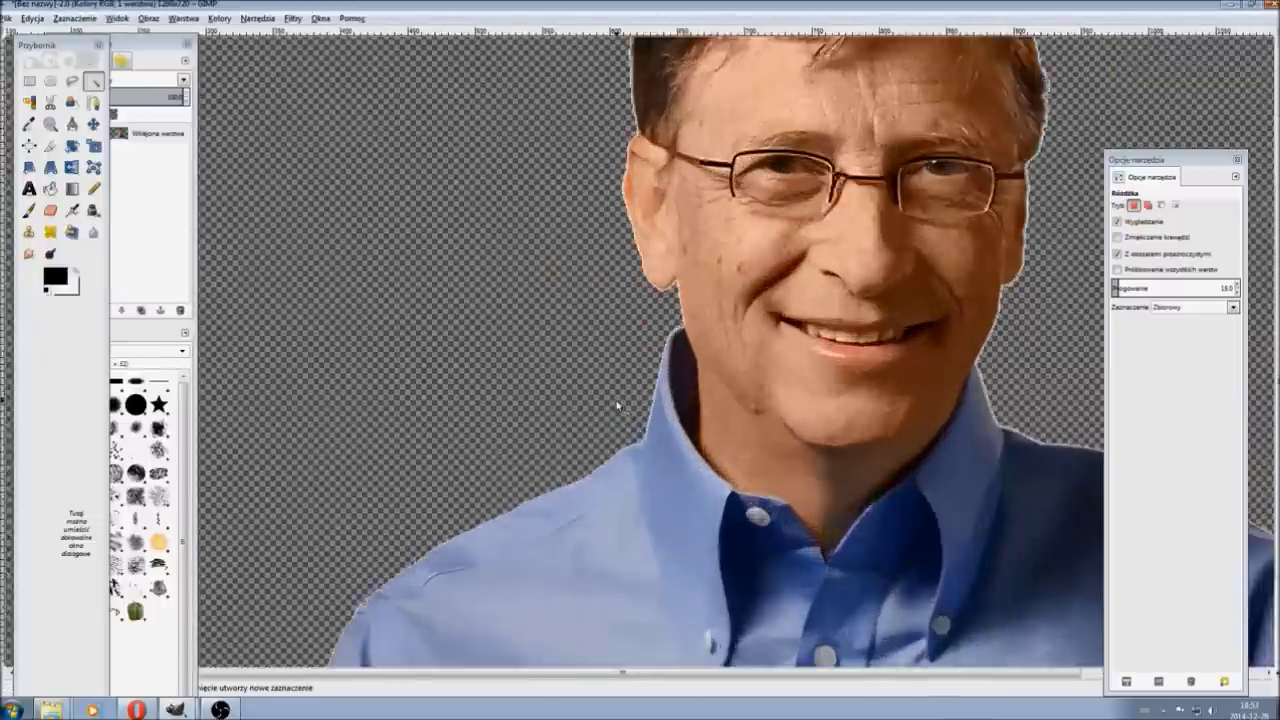
scroll(617, 405, "up", 2)
scroll(617, 405, "up", 2)
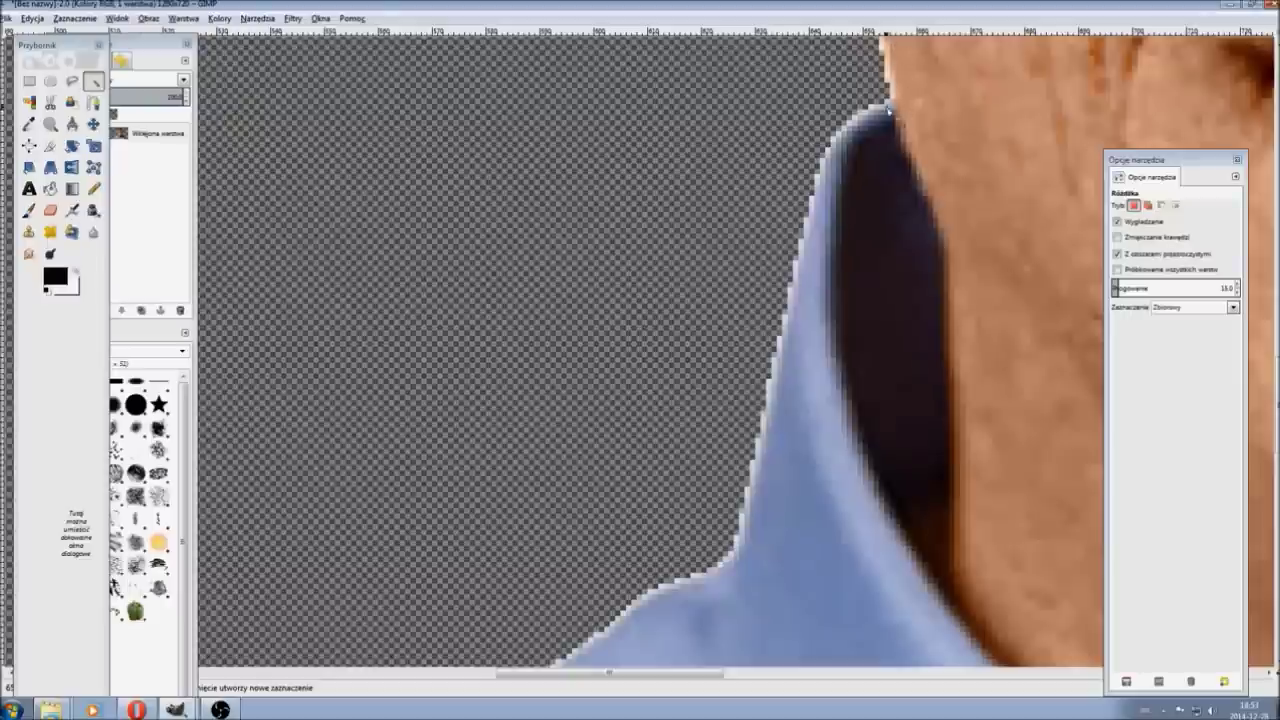
scroll(617, 593, "down", 2)
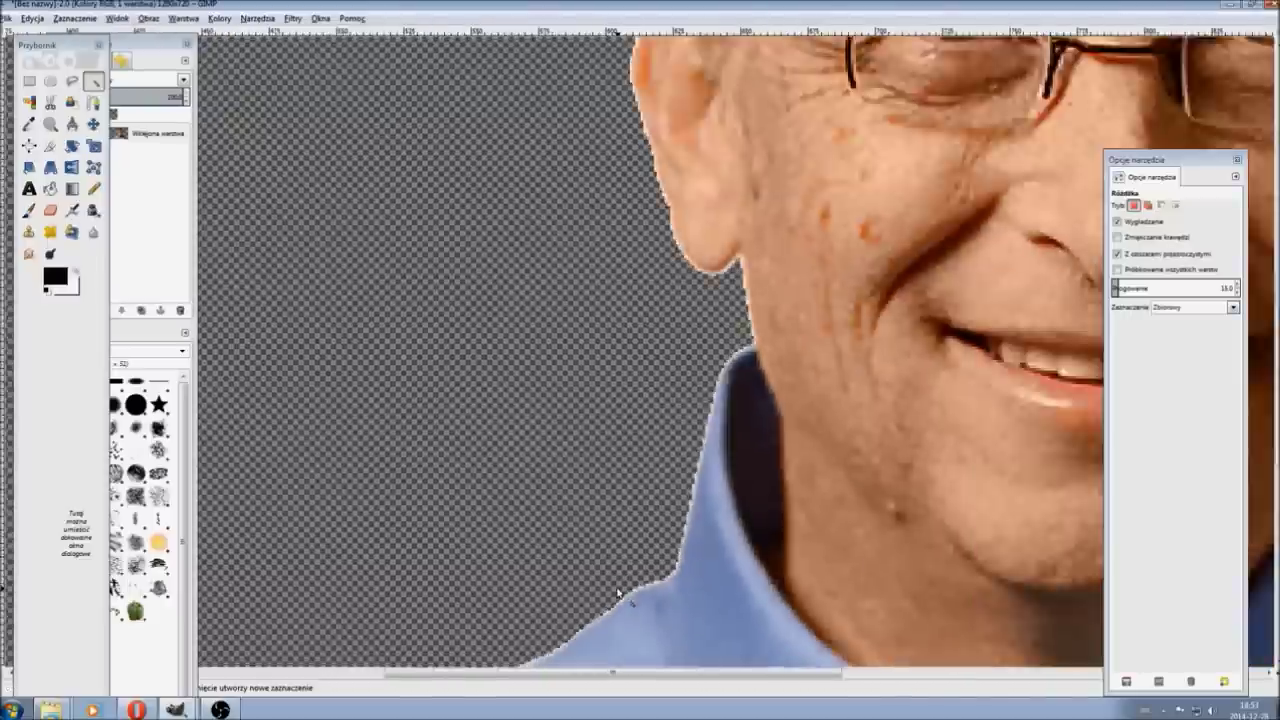
scroll(617, 593, "down", 1)
scroll(617, 593, "down", 1)
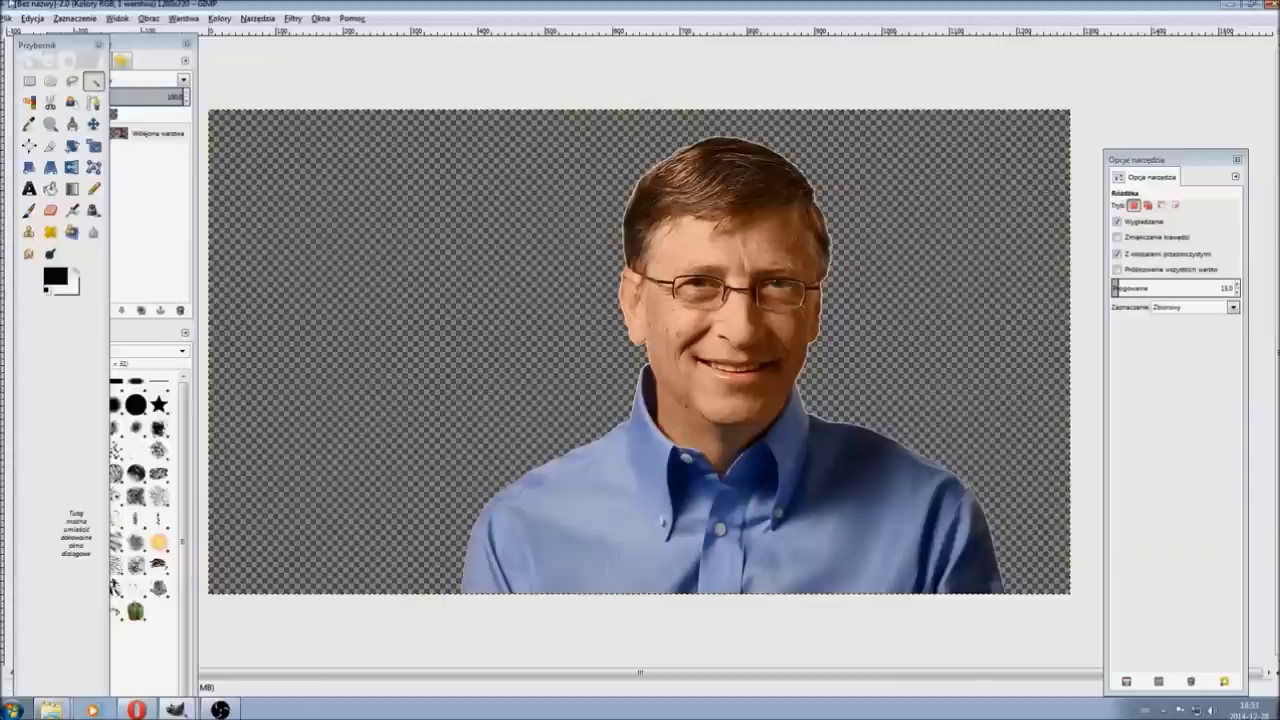
left_click(78, 19)
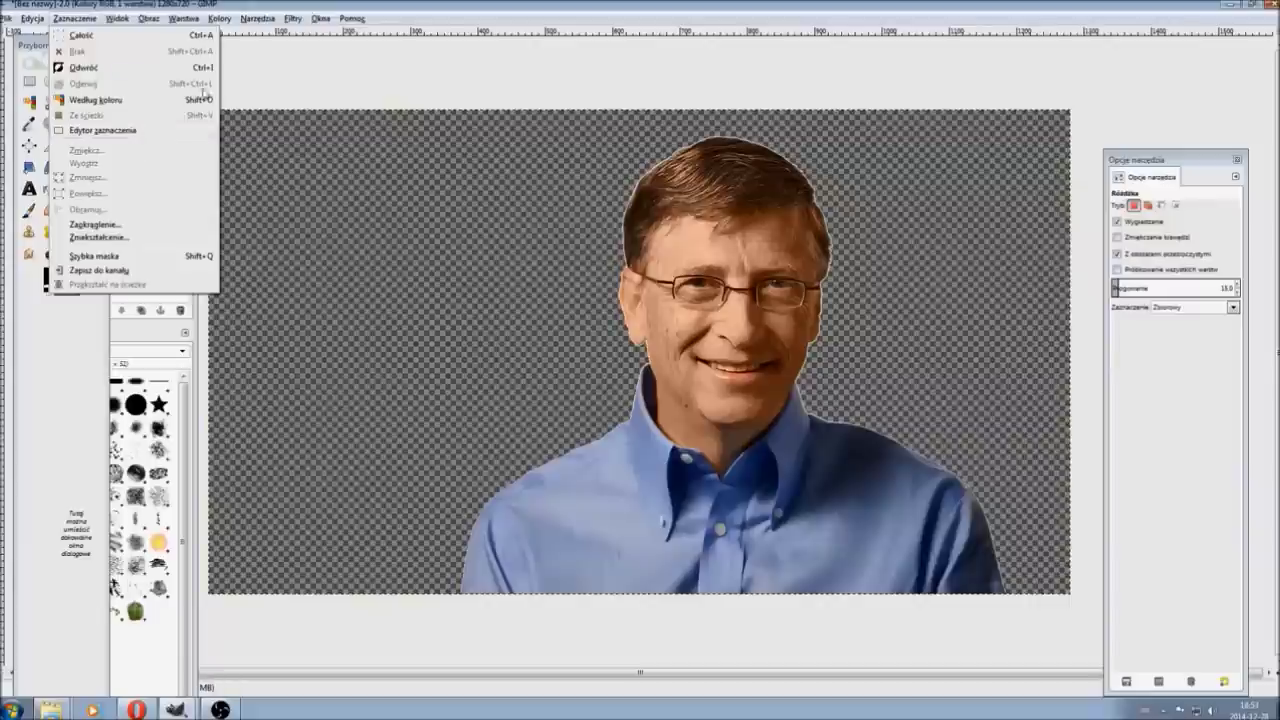
Step: Turn the man's outline selection into a 5-pixel border band
left_click(37, 86)
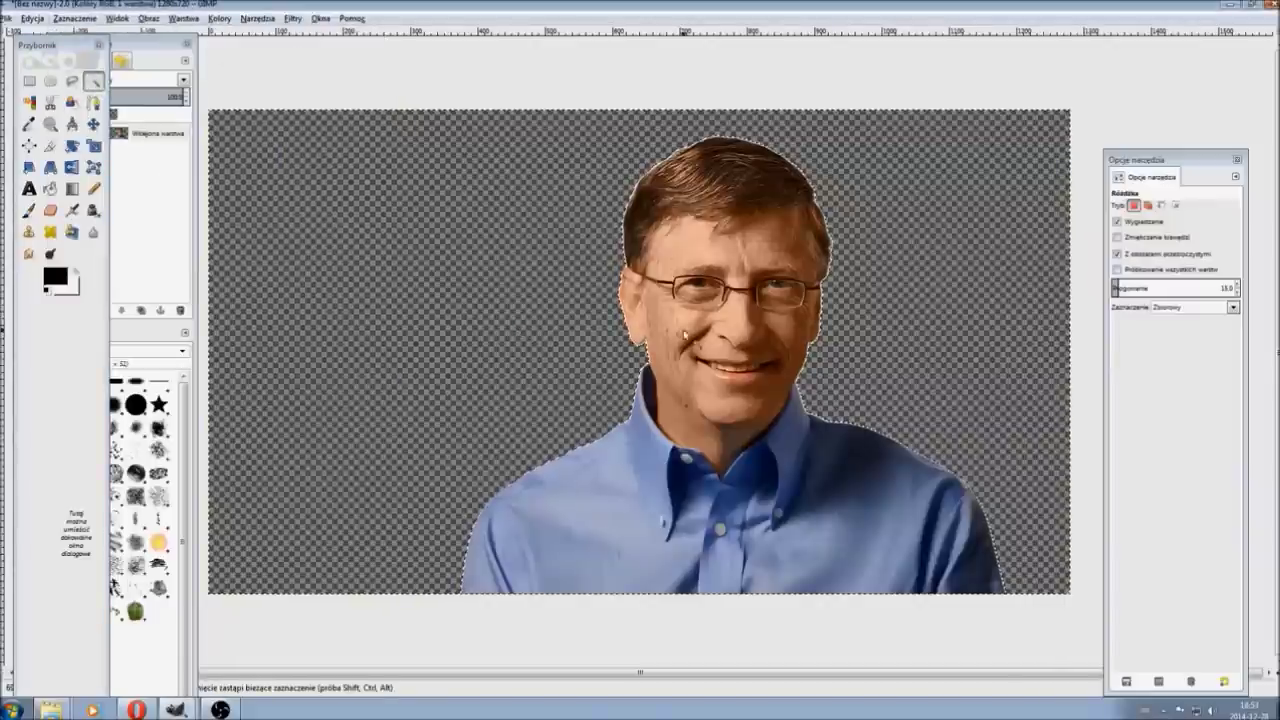
left_click(74, 20)
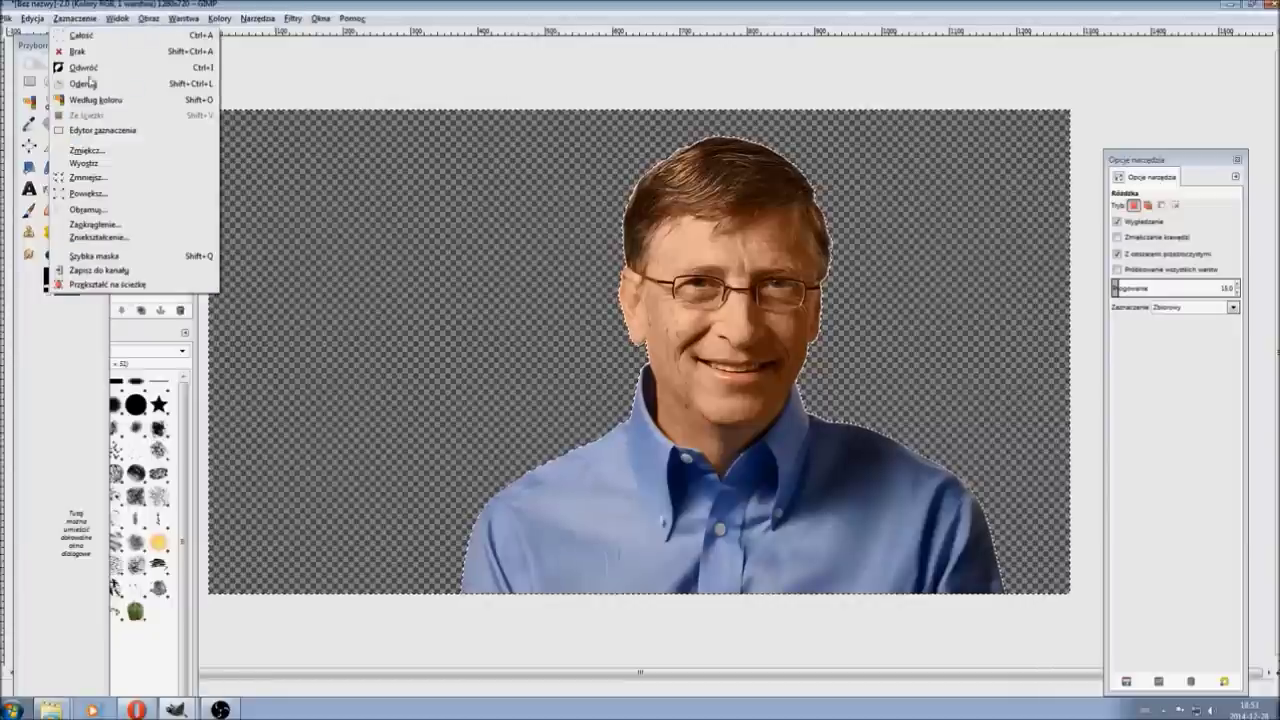
left_click(120, 210)
left_click(275, 264)
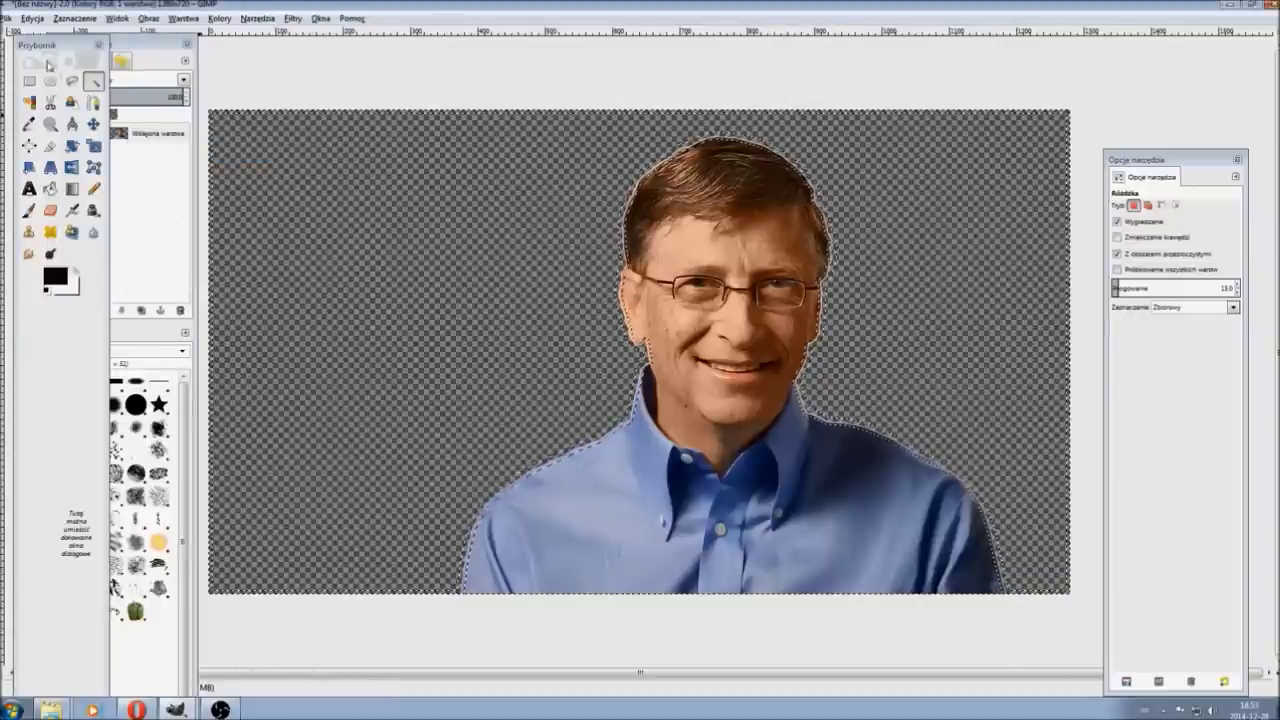
left_click(50, 188)
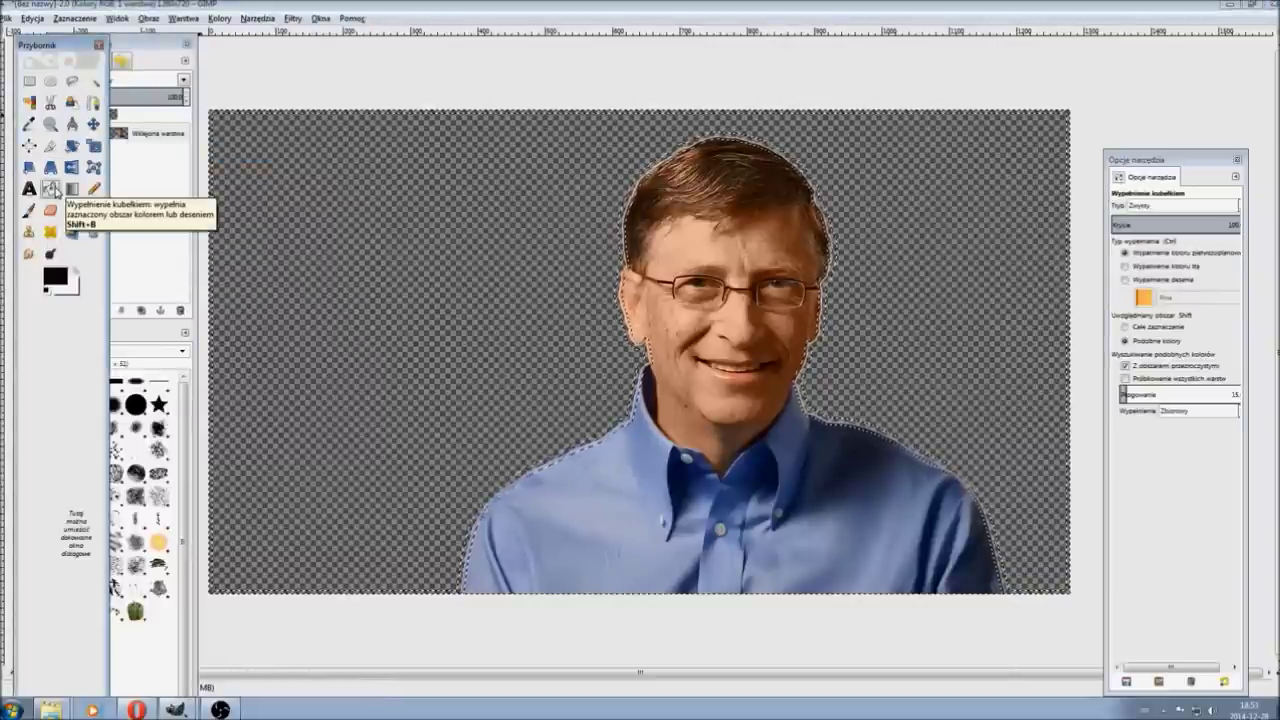
Step: Set the foreground colour to white (ffffff) and bucket-fill the border band around the man
left_click(55, 277)
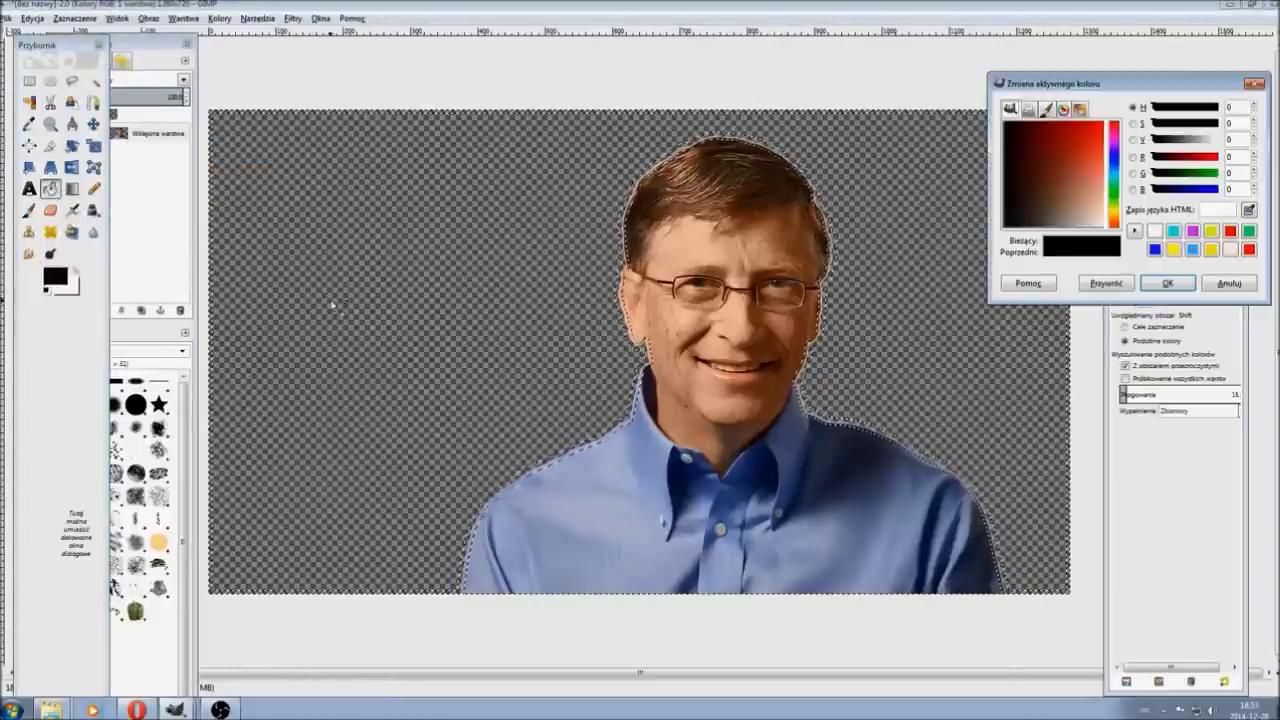
left_click(1155, 231)
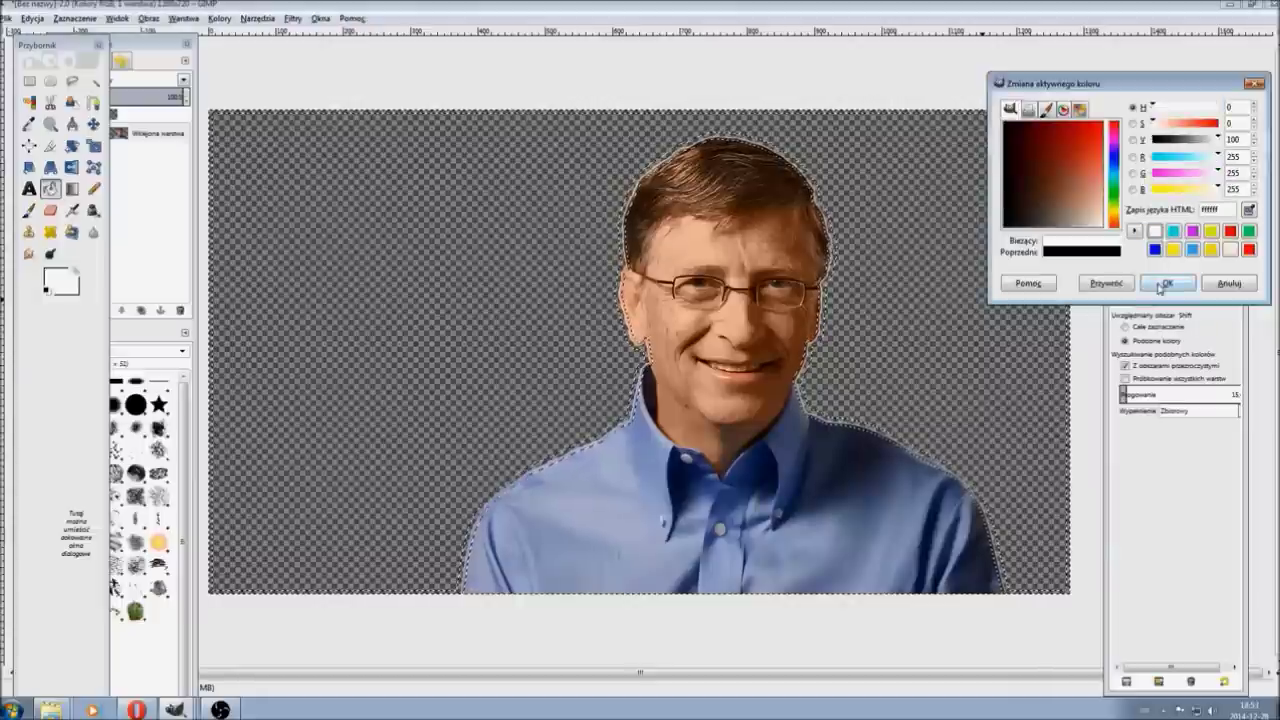
left_click(1163, 284)
left_click(622, 244)
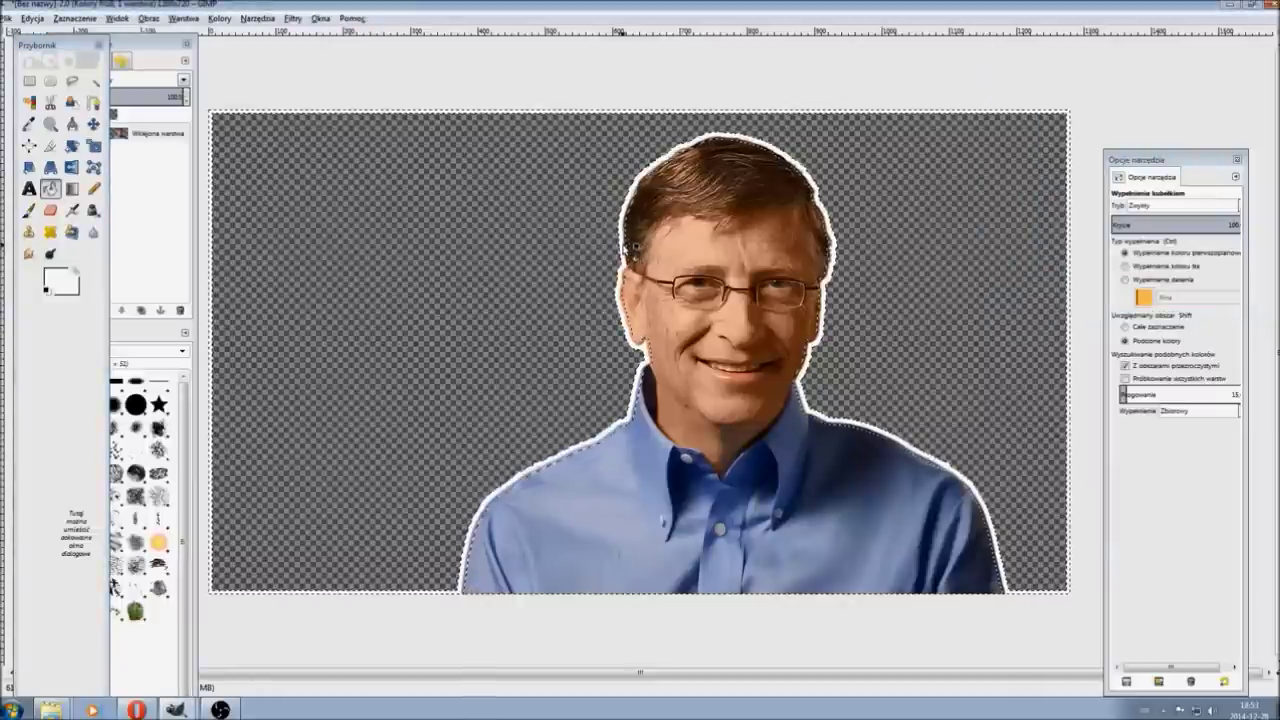
left_click(78, 18)
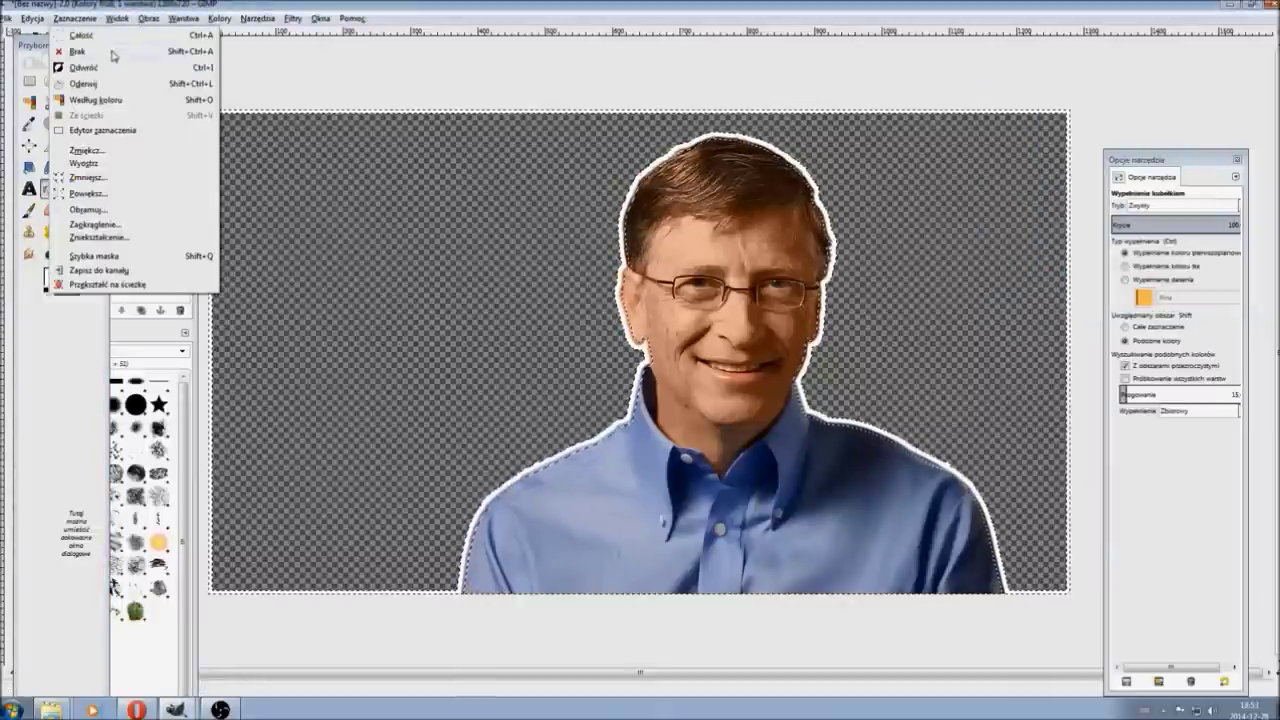
Step: Select None to clear the selection around the outlined portrait
left_click(90, 51)
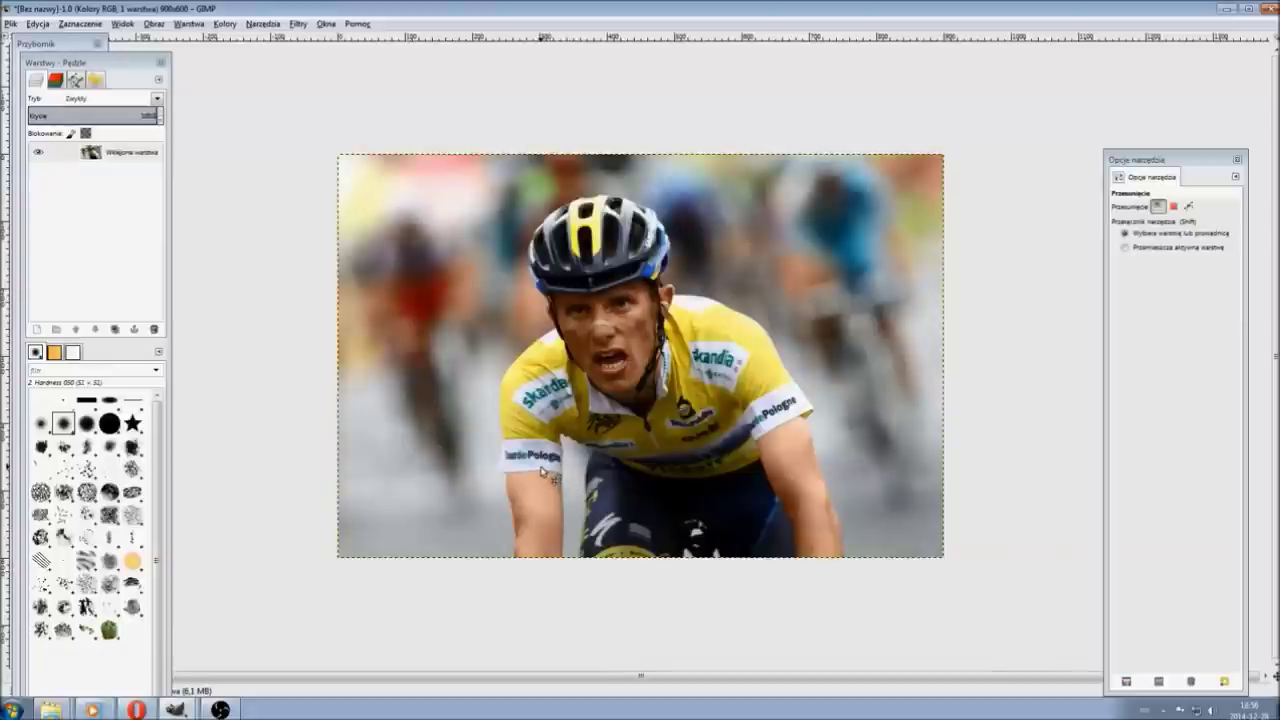
Step: Switch to the Paths tool and zoom in so the cyclist fills the view
left_click(67, 48)
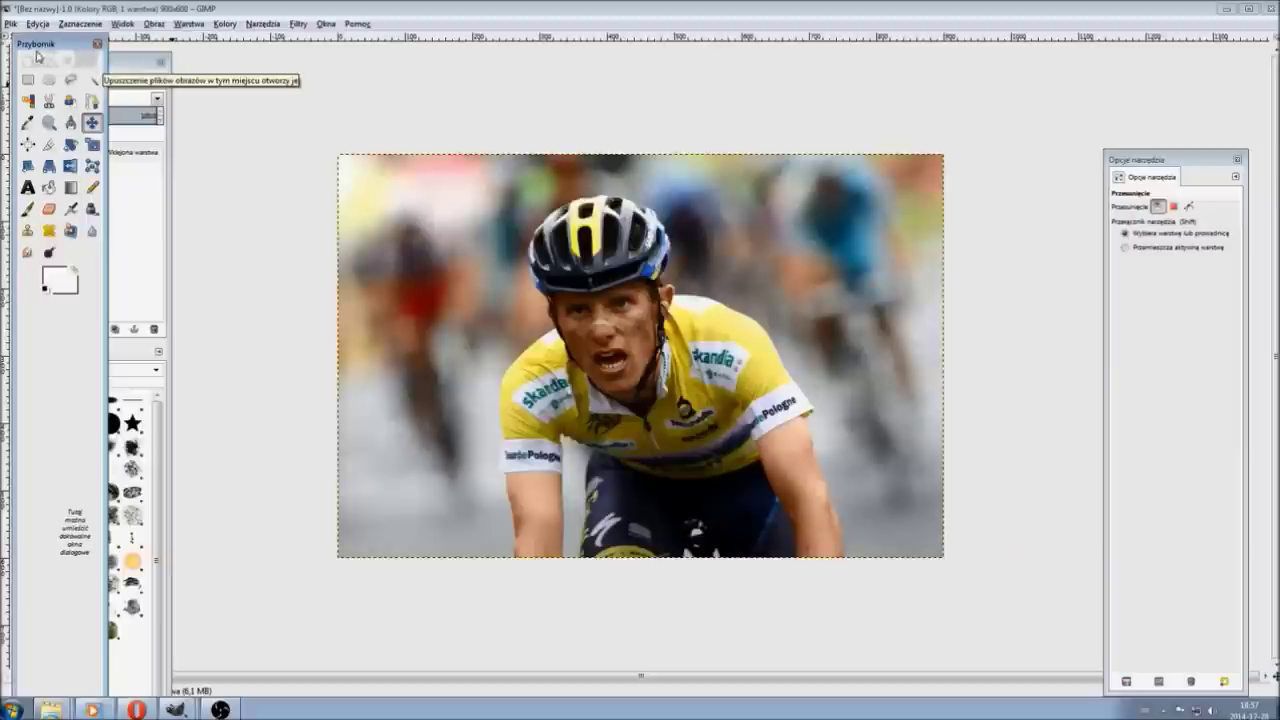
left_click(91, 101)
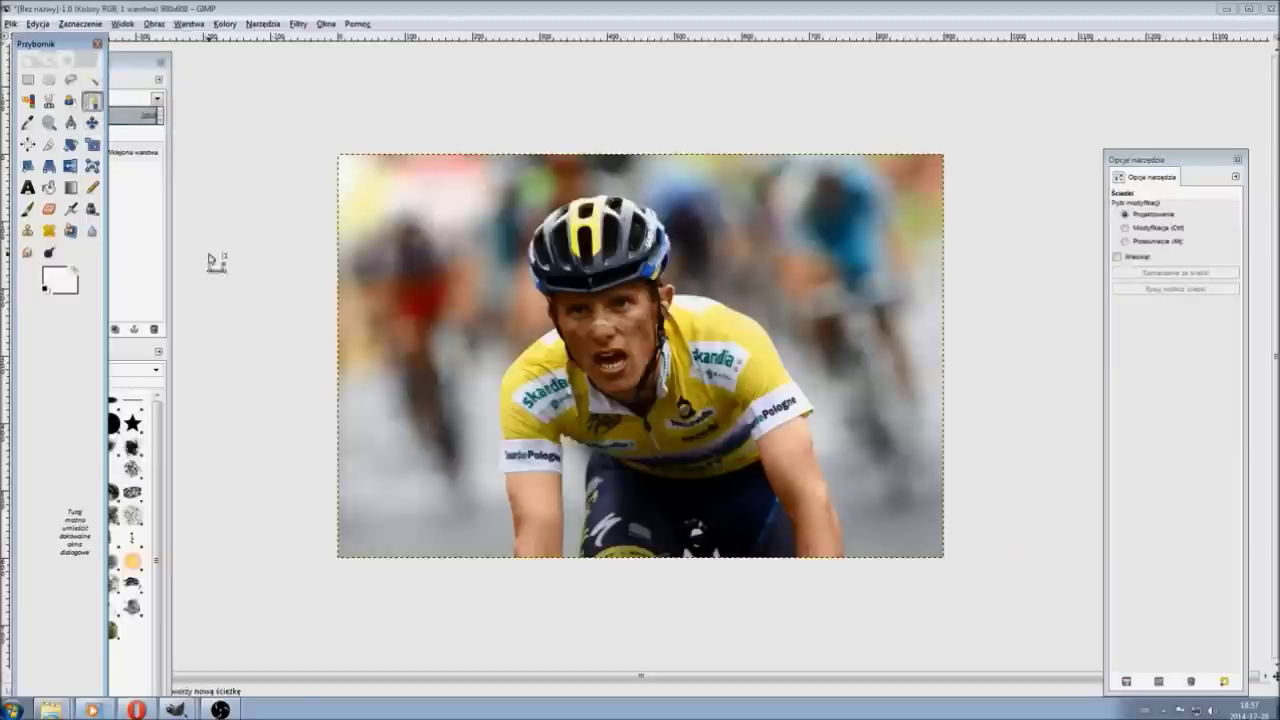
key("2")
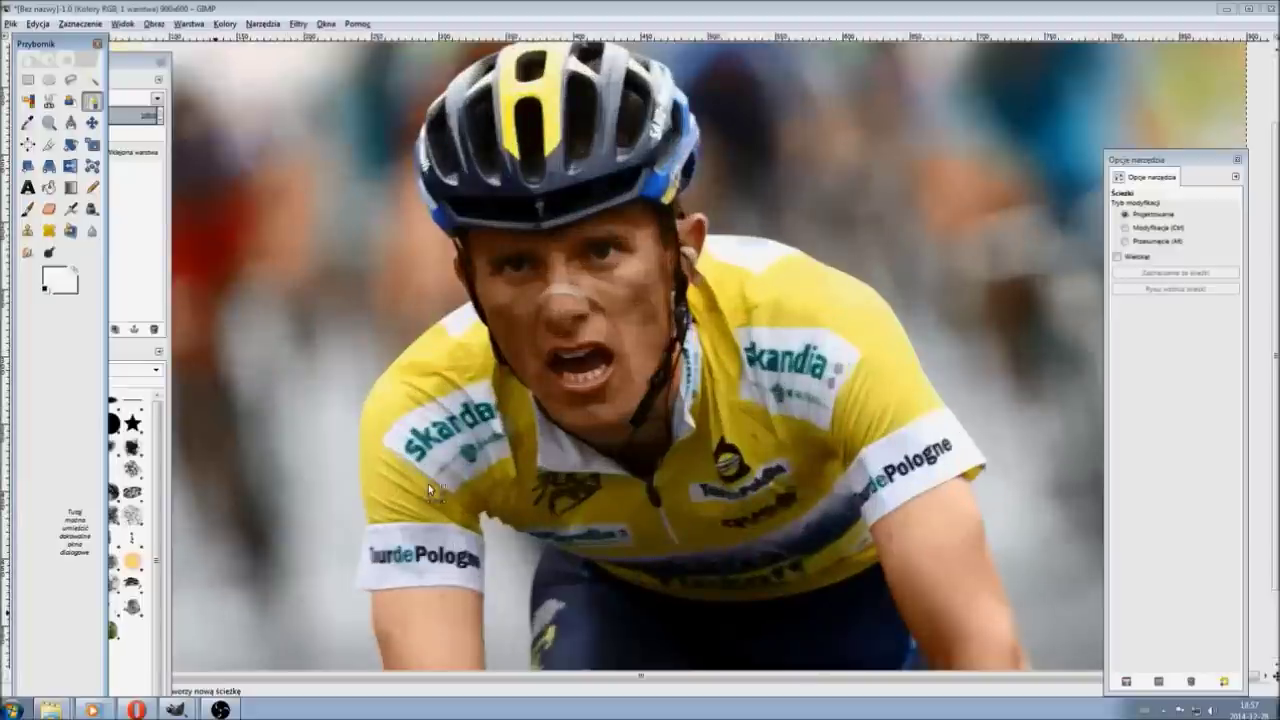
scroll(488, 518, "down", 3)
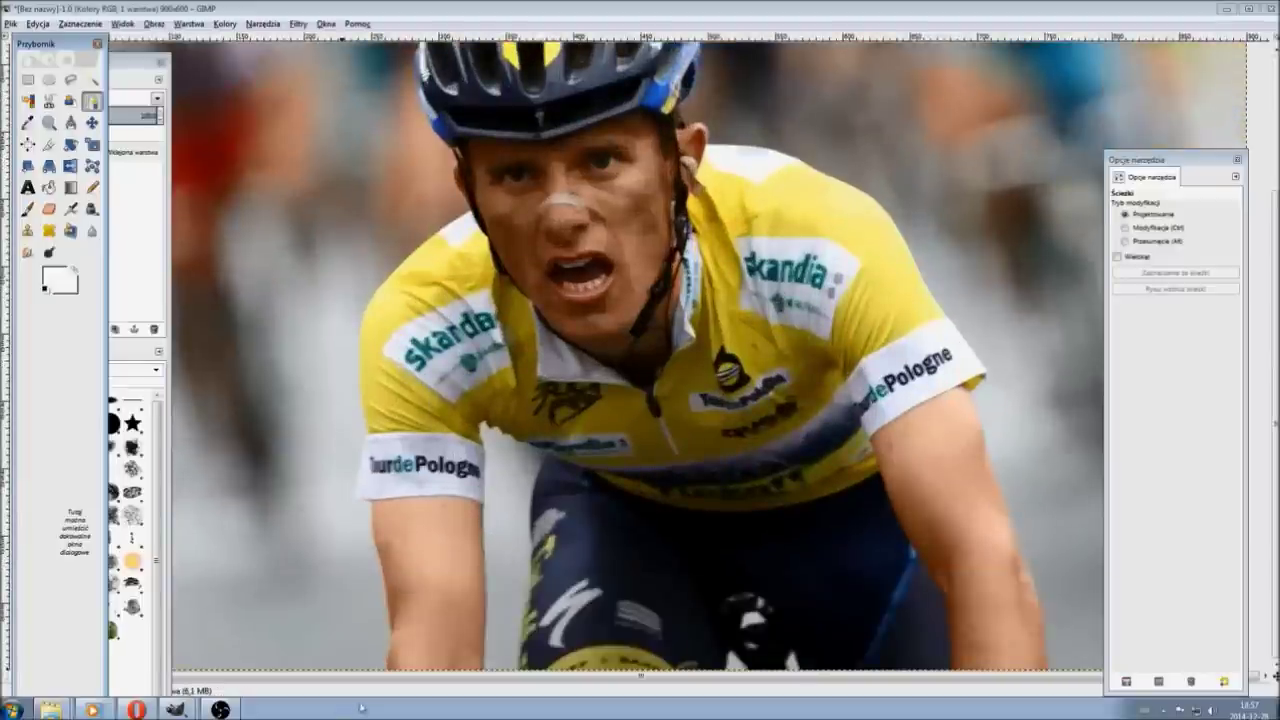
Step: Place path anchors up the outer edge of the cyclist's left arm to the sleeve
left_click(389, 664)
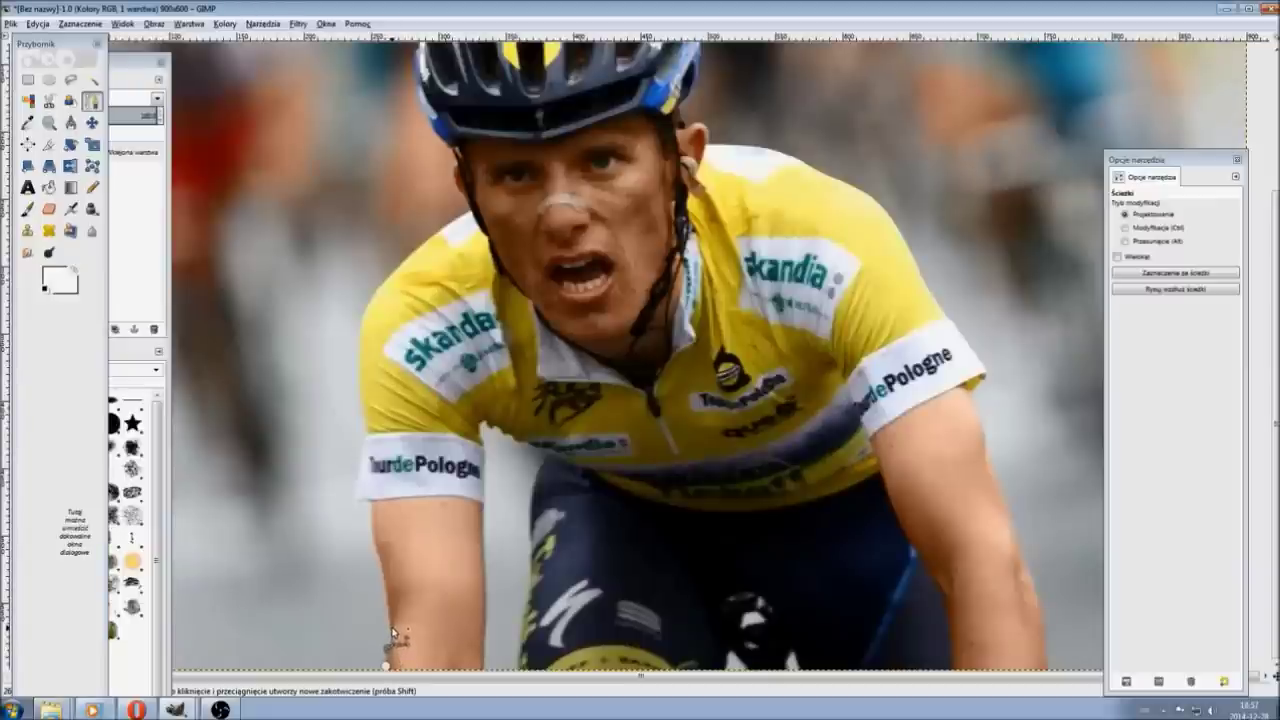
scroll(392, 630, "up", 2)
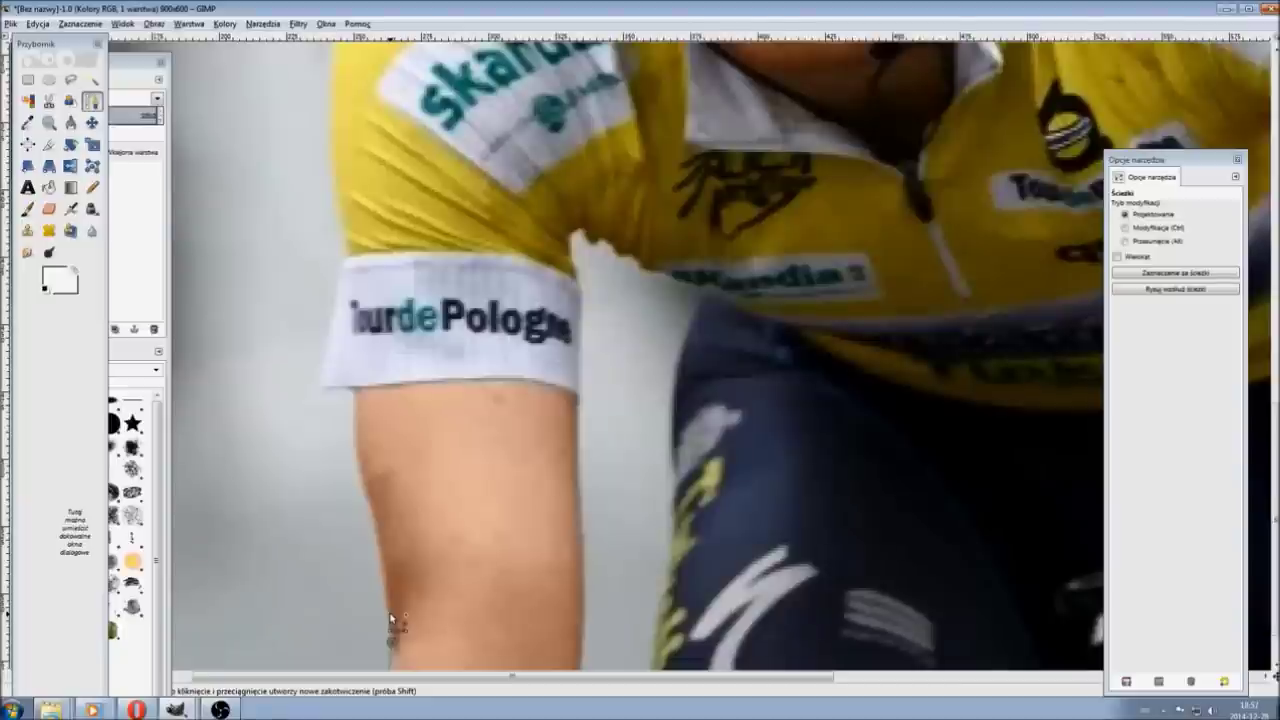
scroll(391, 620, "down", 1)
left_click(387, 627)
left_click(393, 584)
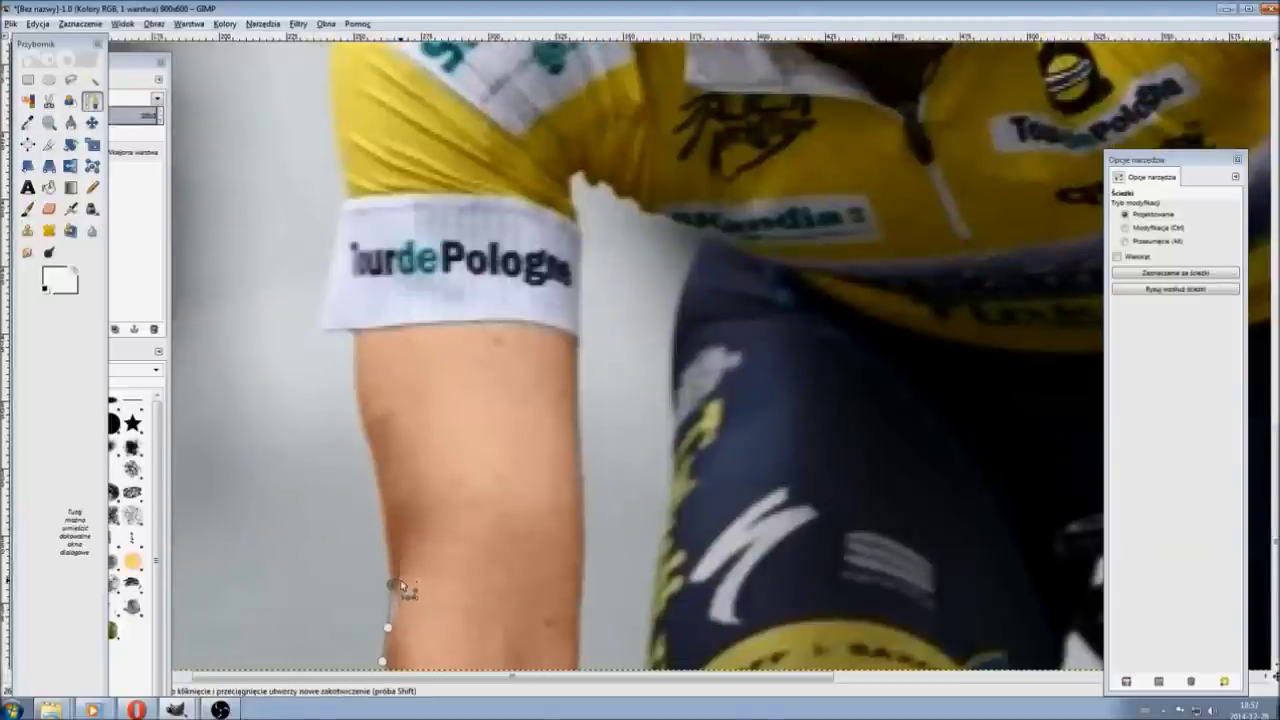
left_click(386, 522)
left_click(382, 496)
left_click(375, 452)
left_click(363, 412)
left_click(355, 357)
left_click(354, 329)
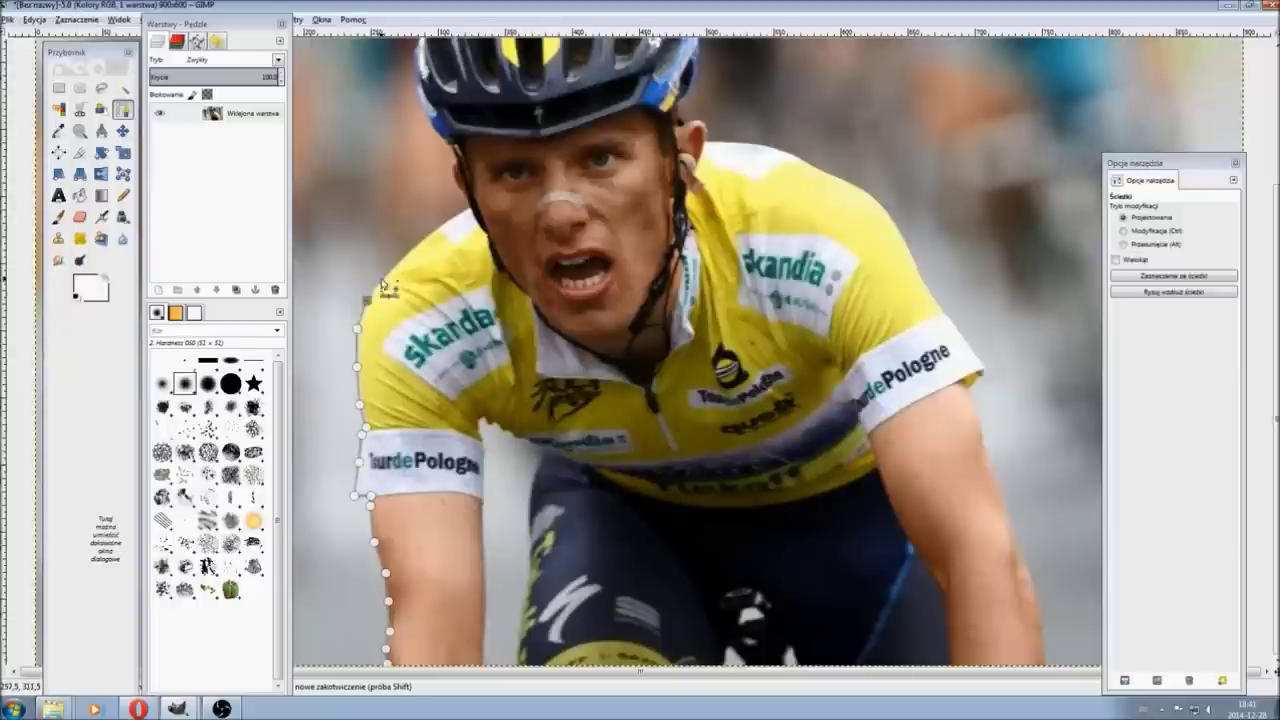
Step: Continue the path up the left shoulder and around the top of the helmet
left_click(382, 285)
left_click(438, 238)
left_click(457, 185)
scroll(450, 155, "up", 3)
left_click(420, 250)
left_click(425, 205)
left_click(500, 131)
left_click(575, 121)
left_click(645, 147)
left_click(690, 198)
Step: Trace the path down the helmet's right side, across the right shoulder and along the right arm
left_click(697, 245)
left_click(686, 295)
left_click(708, 316)
left_click(757, 323)
left_click(850, 365)
left_click(908, 430)
left_click(963, 512)
left_click(980, 560)
scroll(985, 570, "down", 3)
Step: Close the path via right arm, inner leg, jersey hem and left arm, then make it a selection
left_click(985, 440)
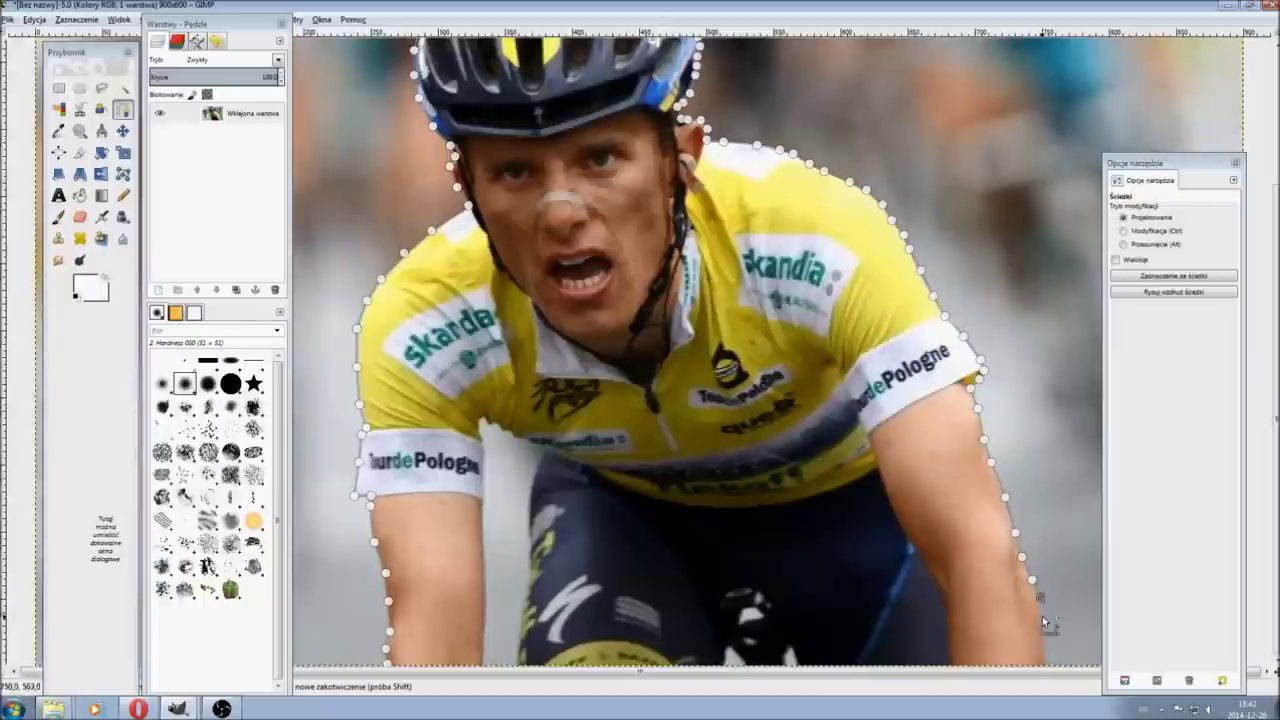
left_click(1046, 662)
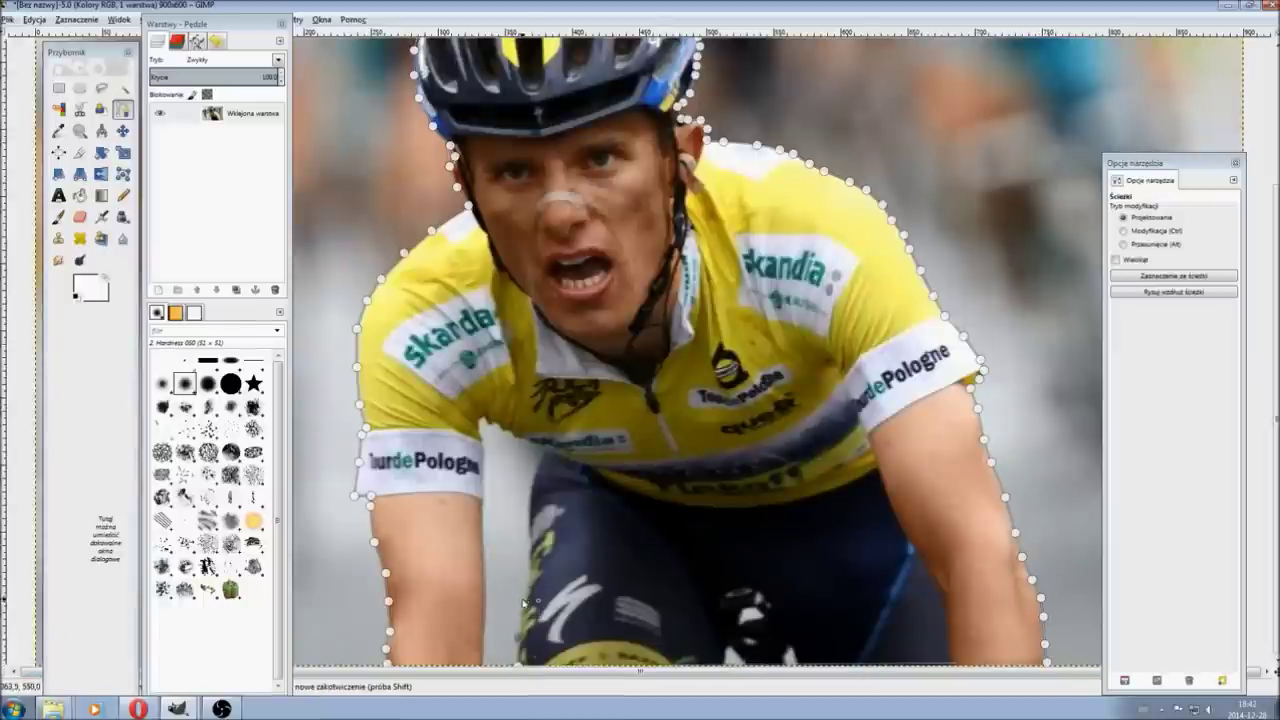
left_click(528, 478)
left_click(483, 425)
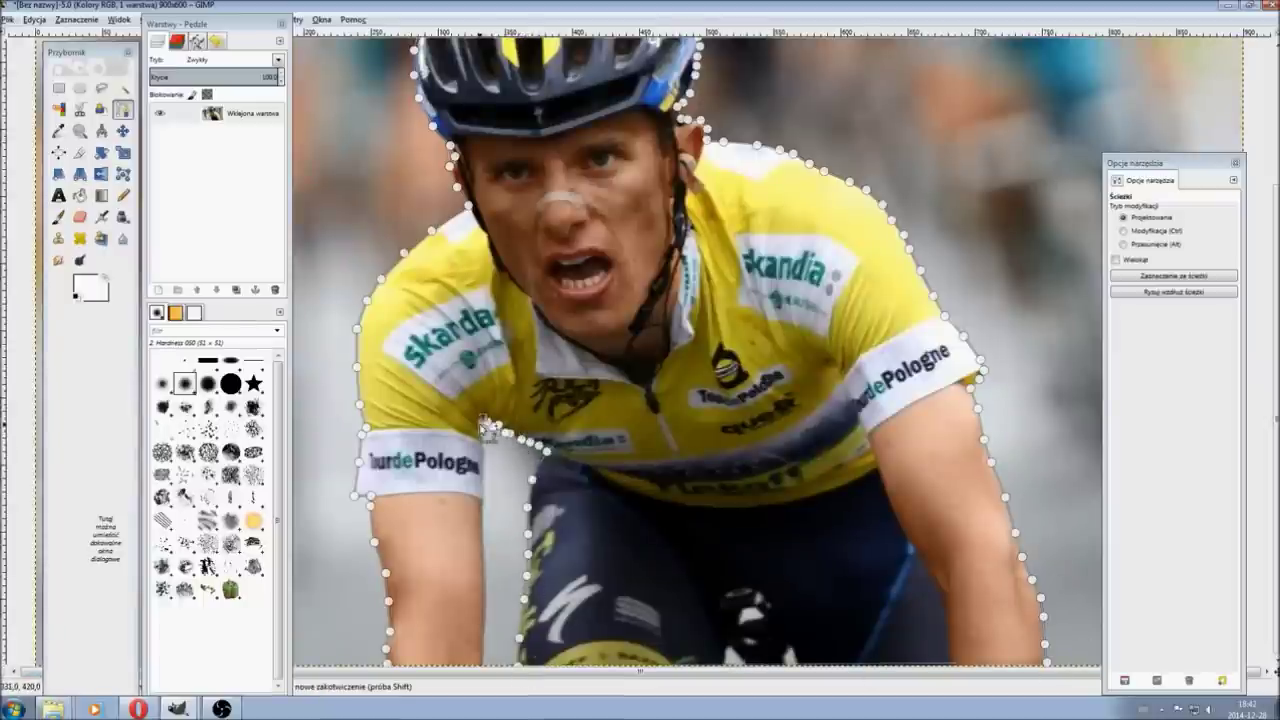
left_click(484, 662)
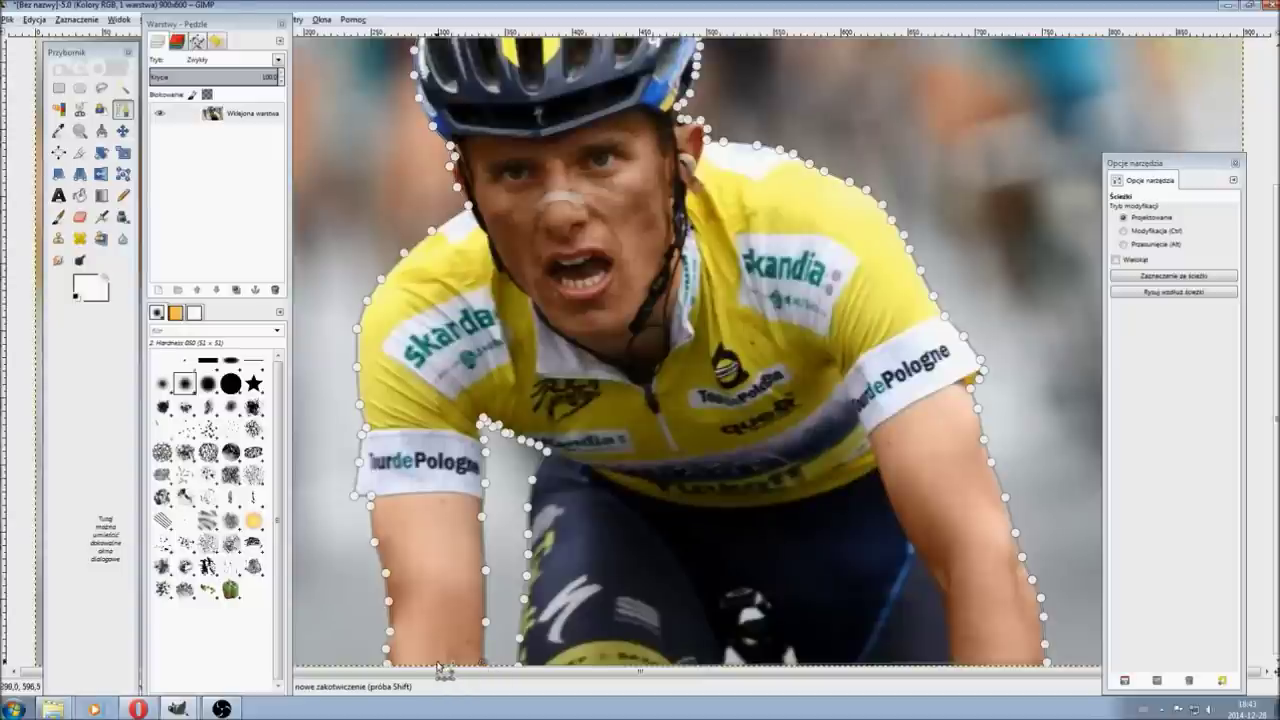
left_click(388, 662)
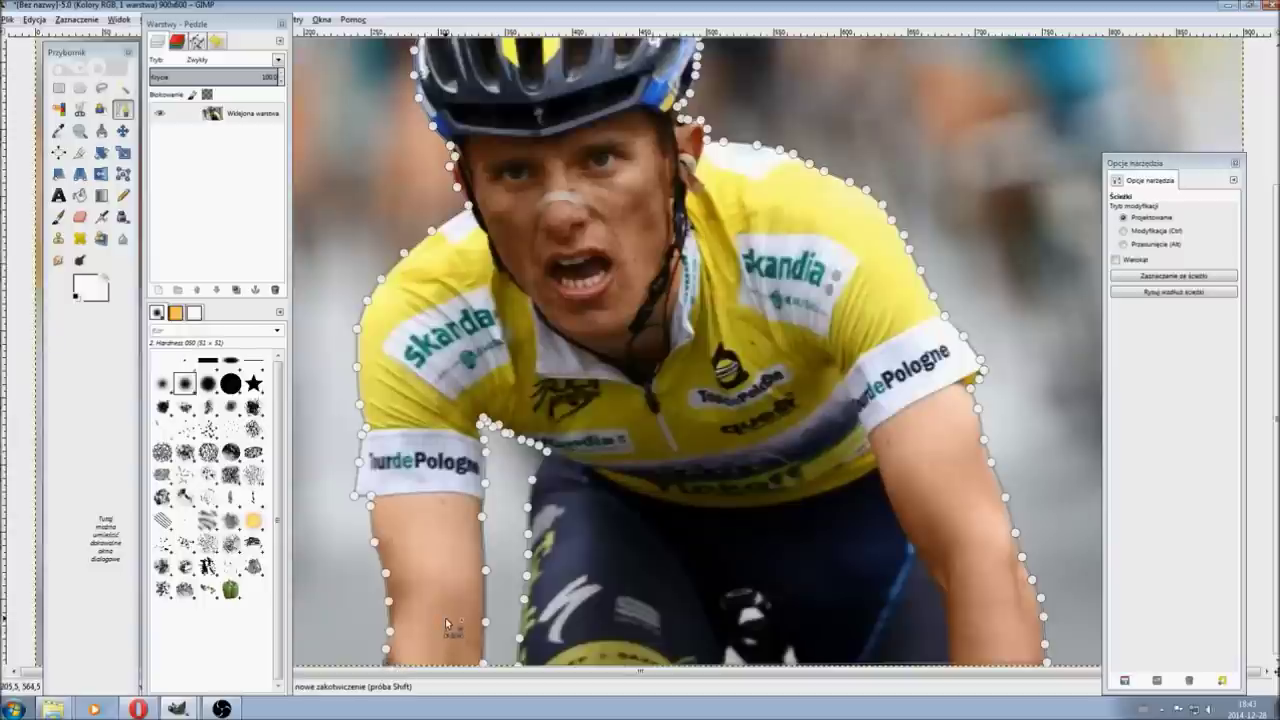
scroll(452, 628, "up", 5)
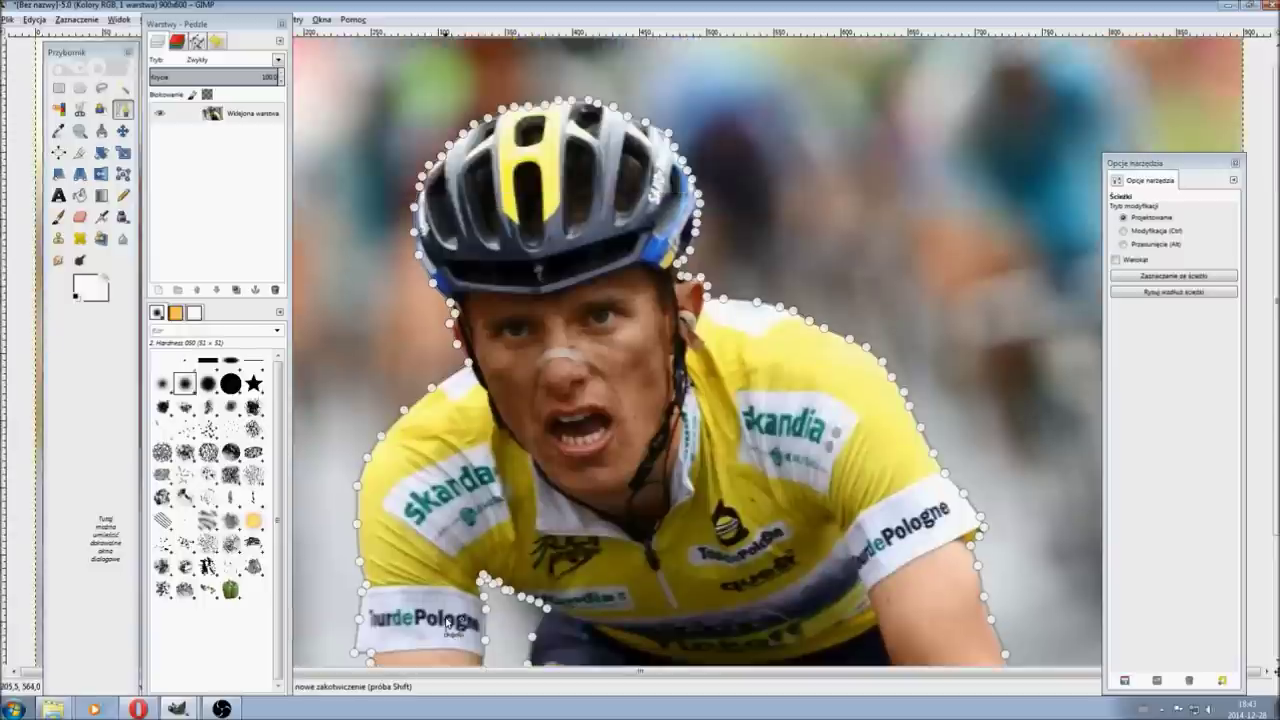
left_click(1163, 278)
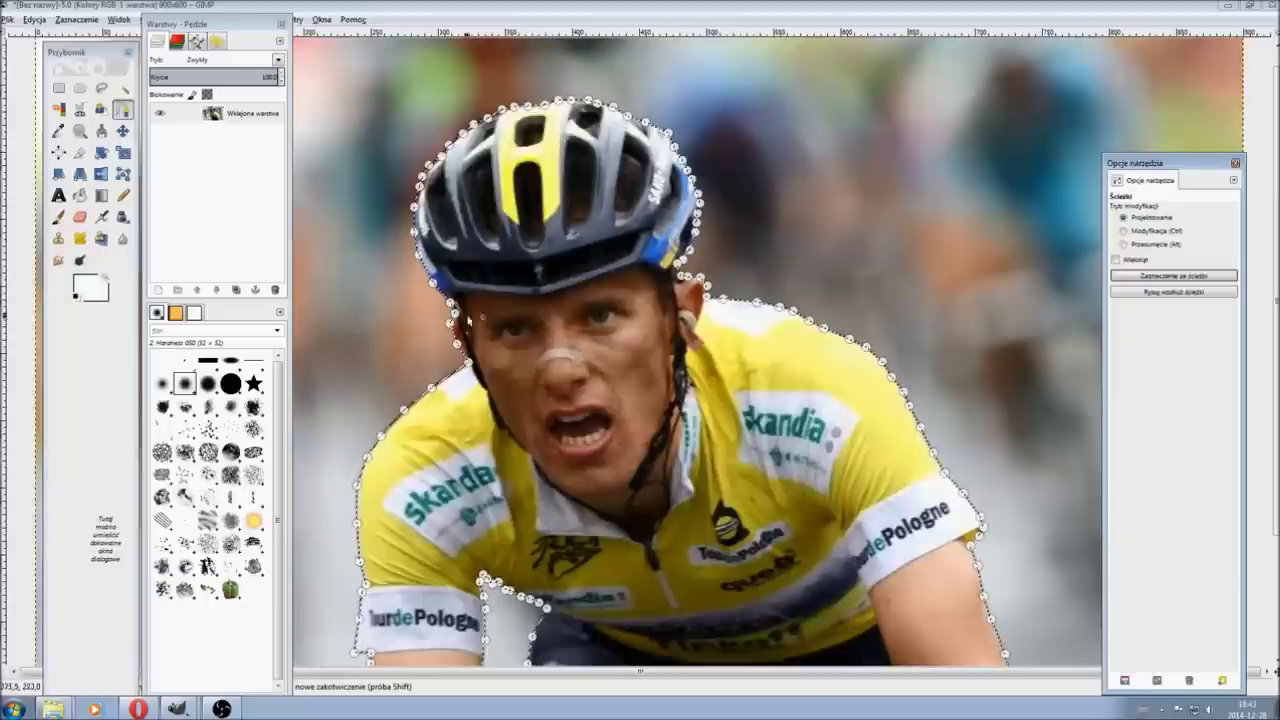
Step: Float the cyclist selection onto a new layer and delete the original background layer
left_click(76, 20)
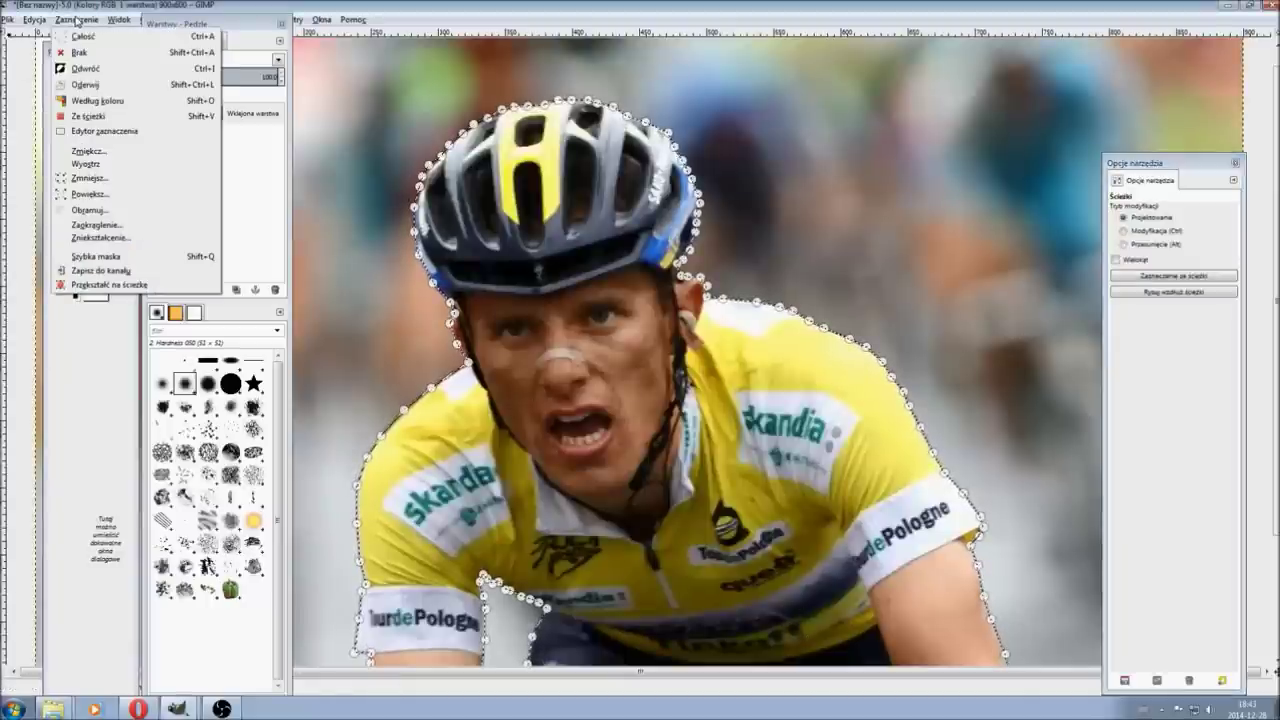
left_click(100, 87)
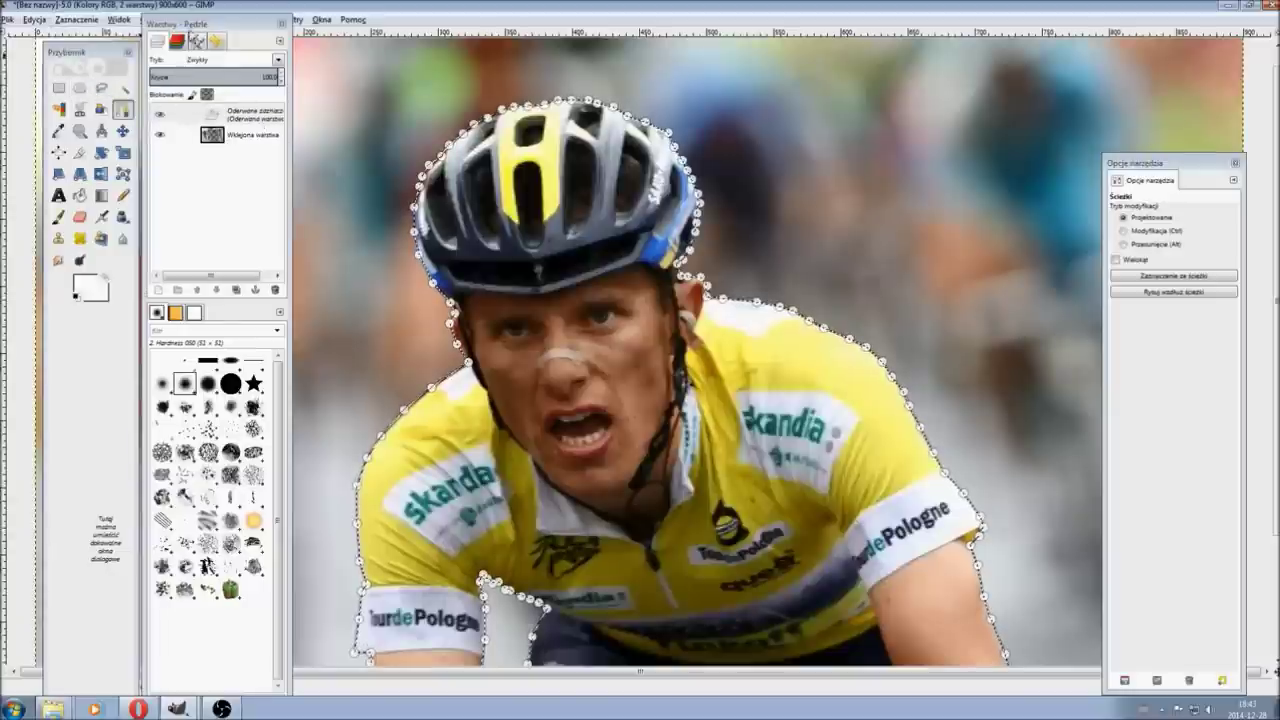
right_click(250, 120)
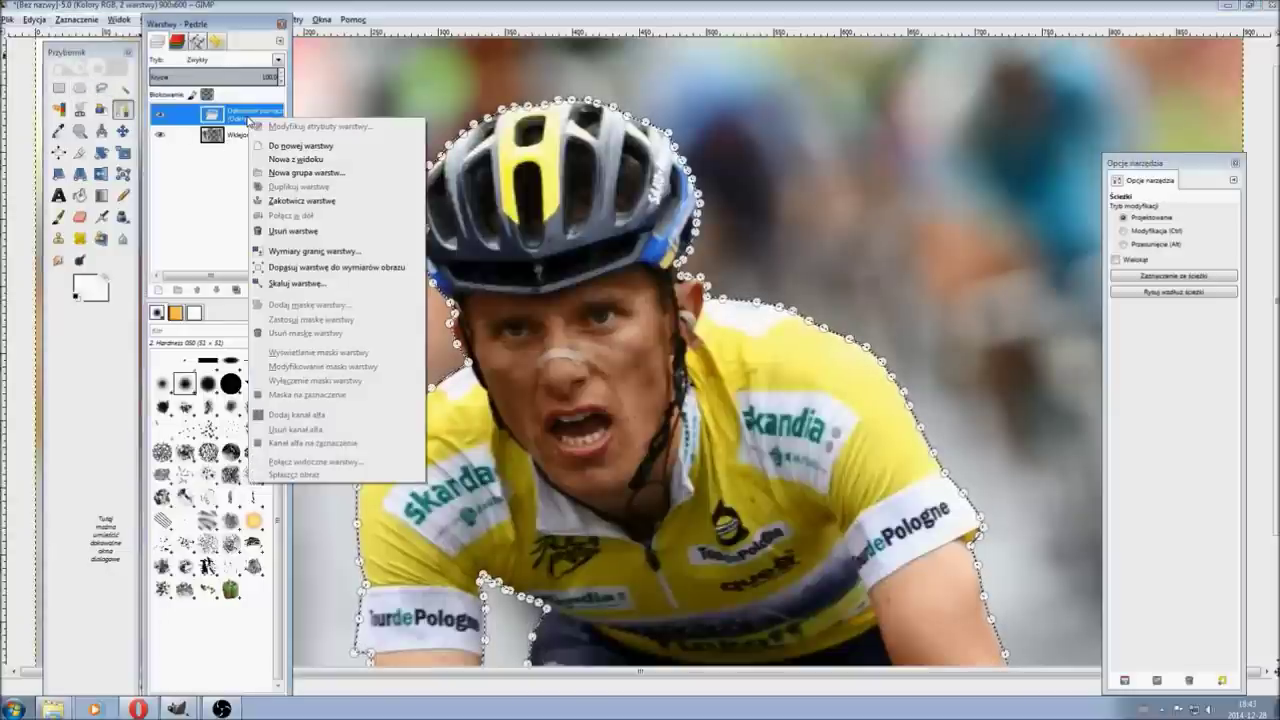
left_click(300, 146)
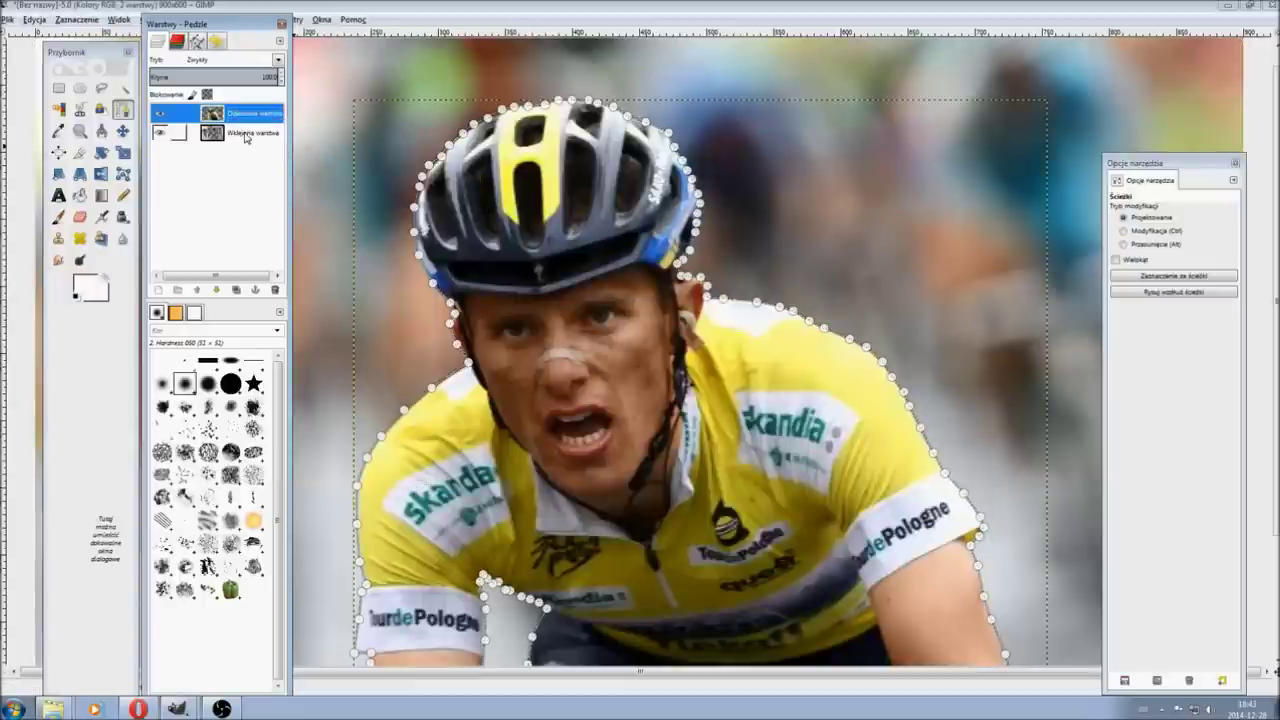
left_click(250, 134)
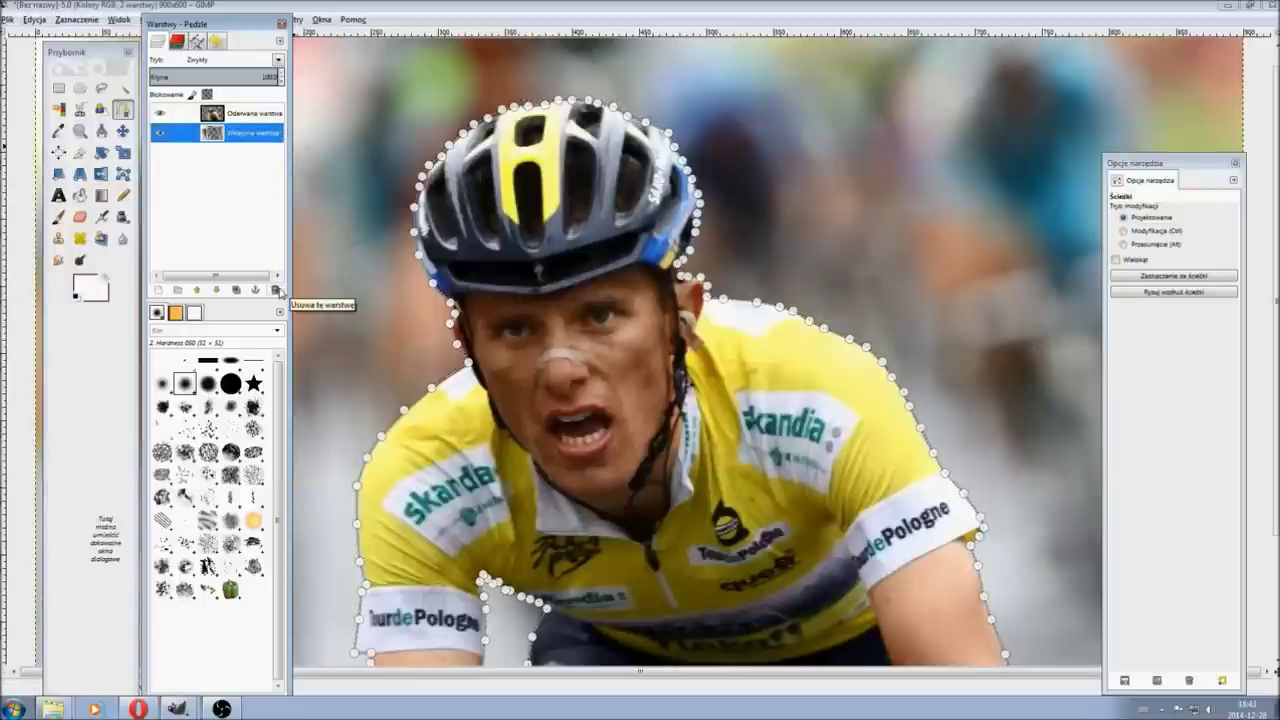
left_click(276, 290)
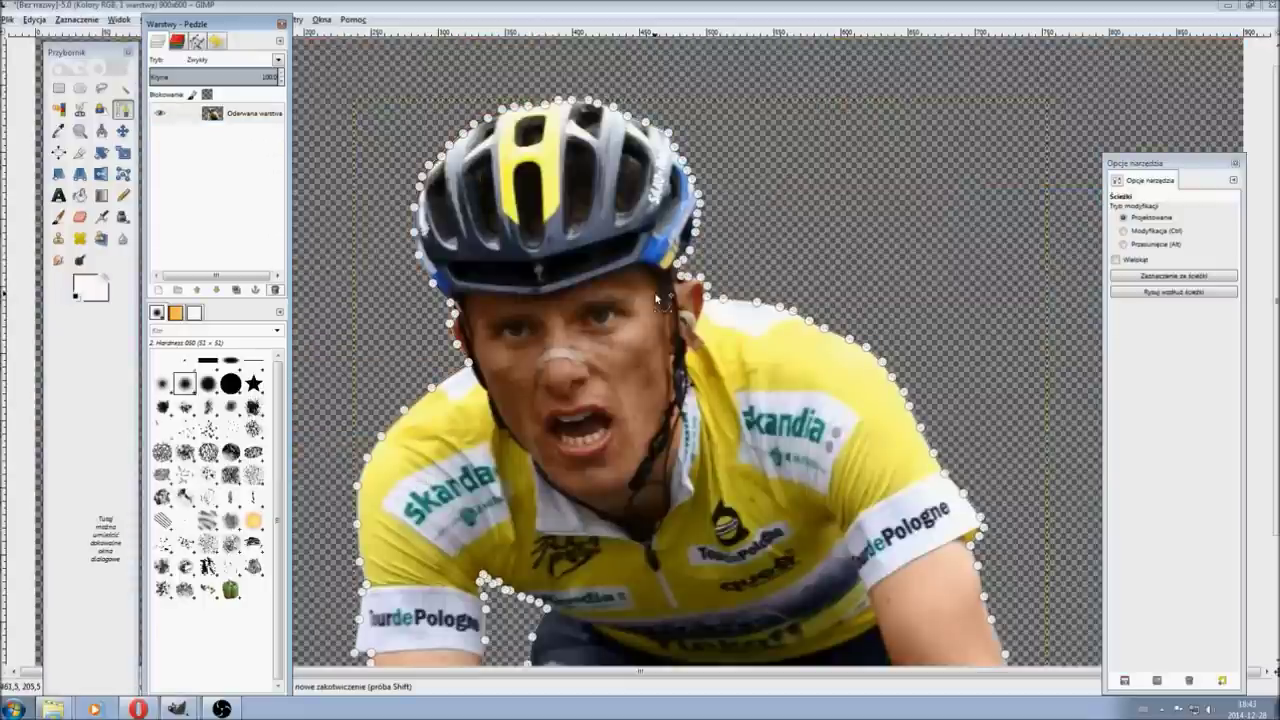
Step: Switch to the Move tool, then zoom and scroll around the cut-out cyclist to inspect its edges
key("minus")
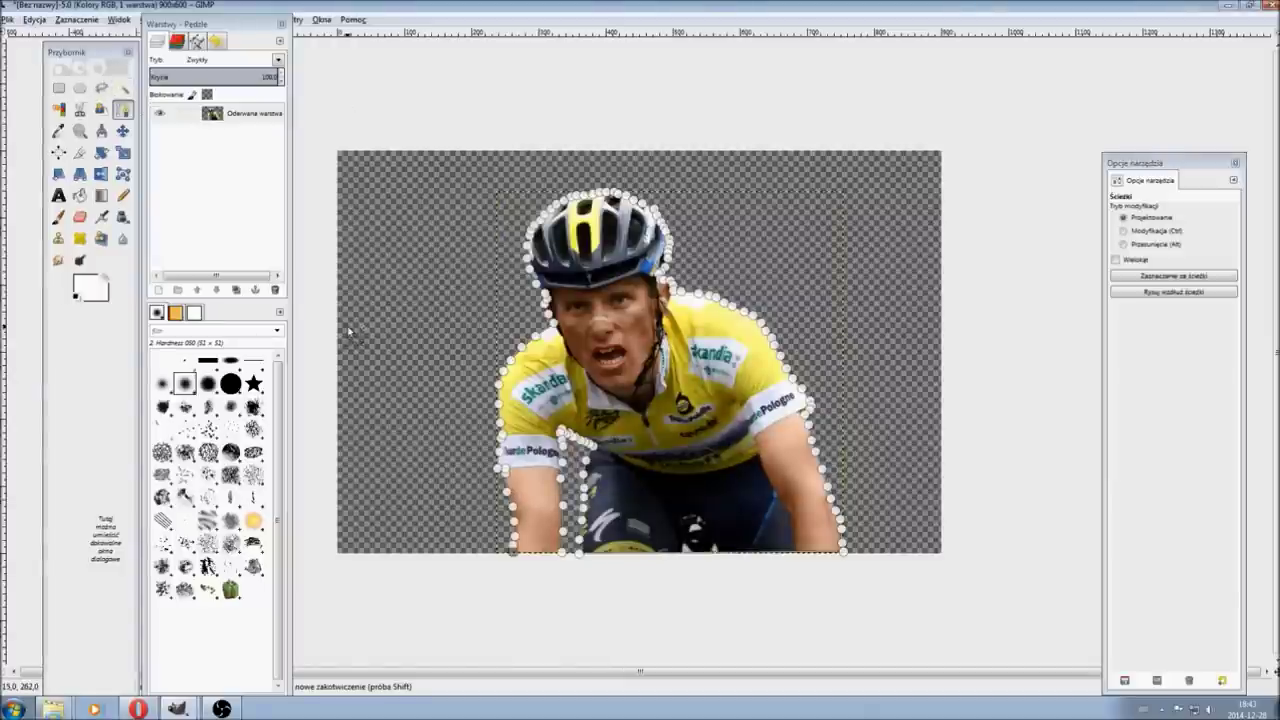
left_click(122, 130)
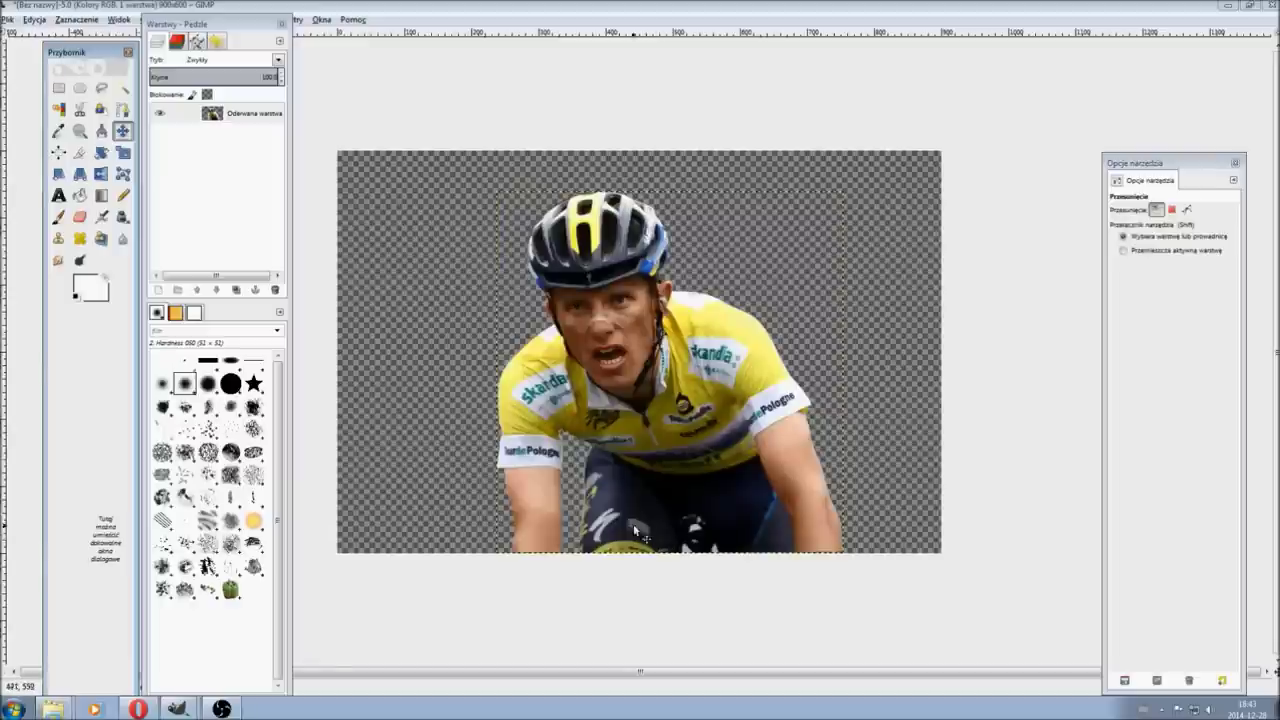
key("2")
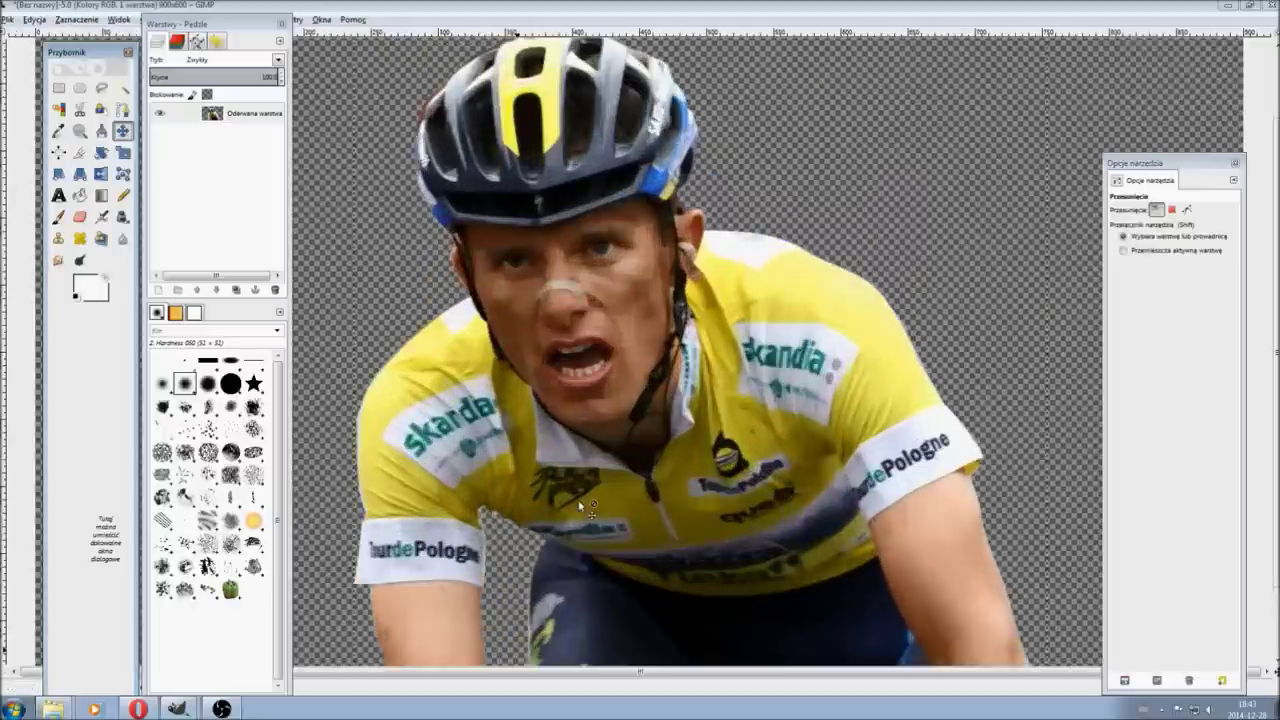
scroll(450, 510, "down", 2)
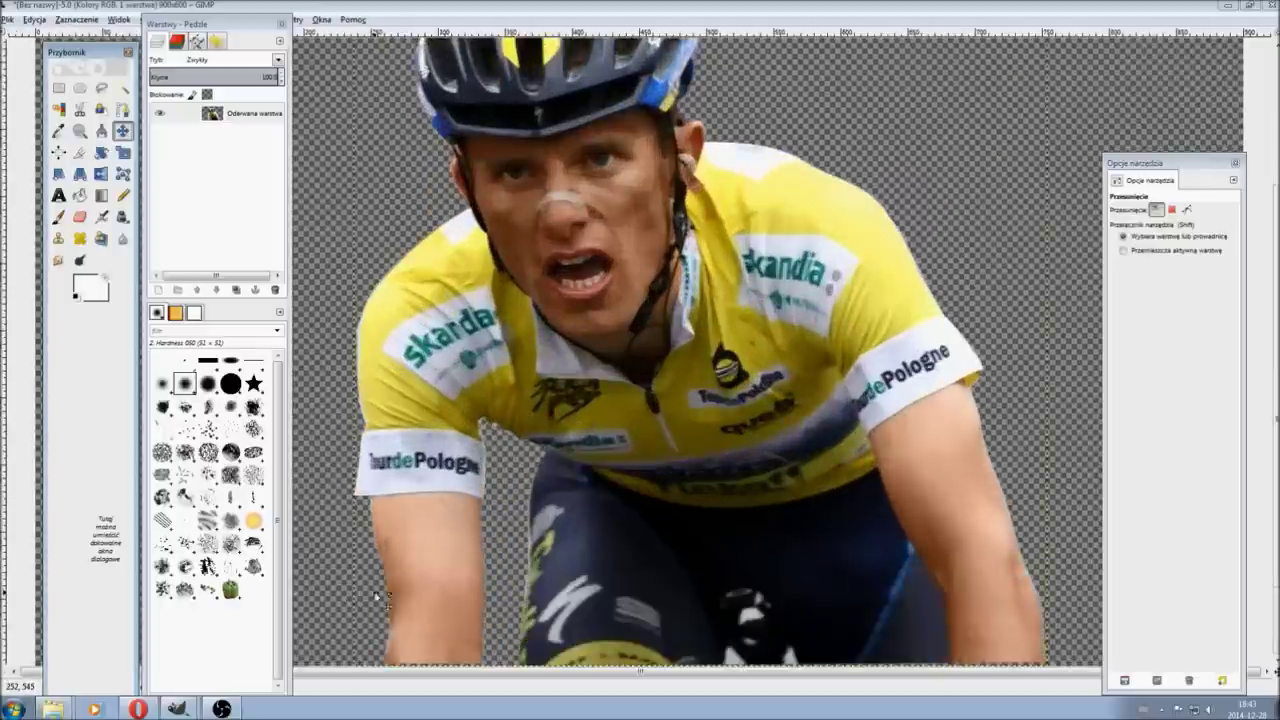
key("plus")
key("plus")
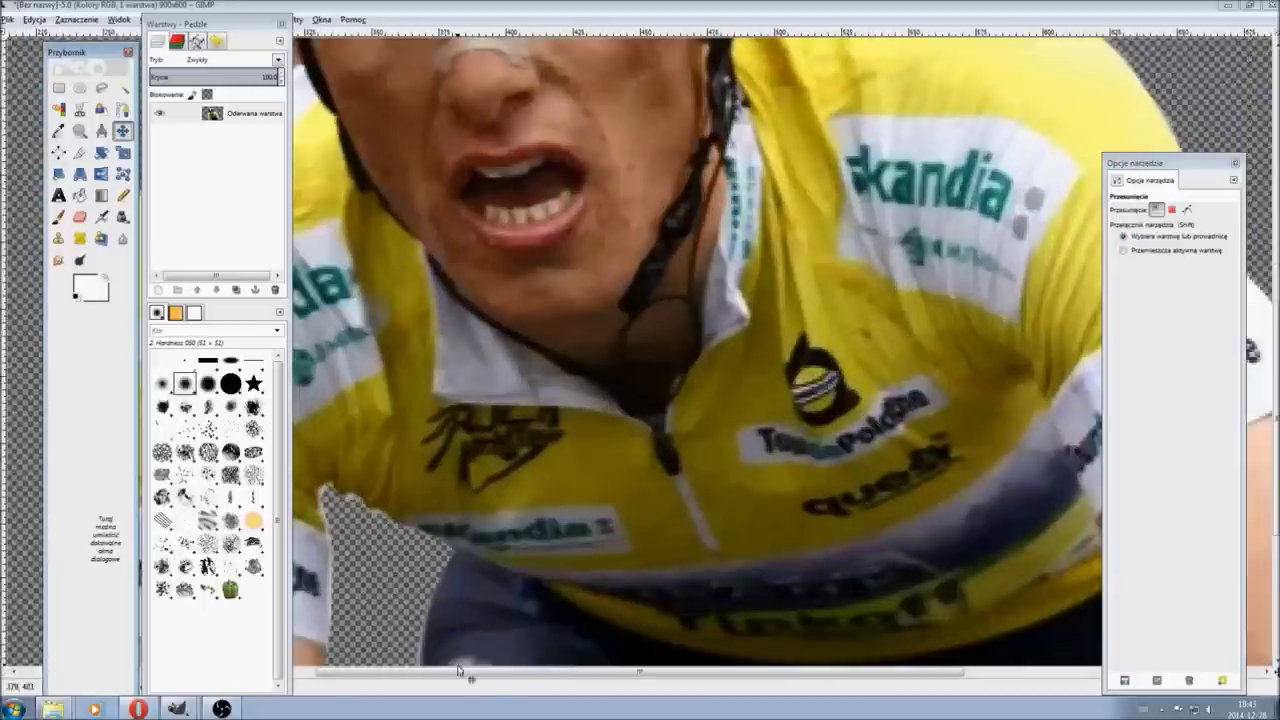
scroll(500, 671, "left", 2)
scroll(500, 671, "left", 1)
scroll(800, 393, "up", 10)
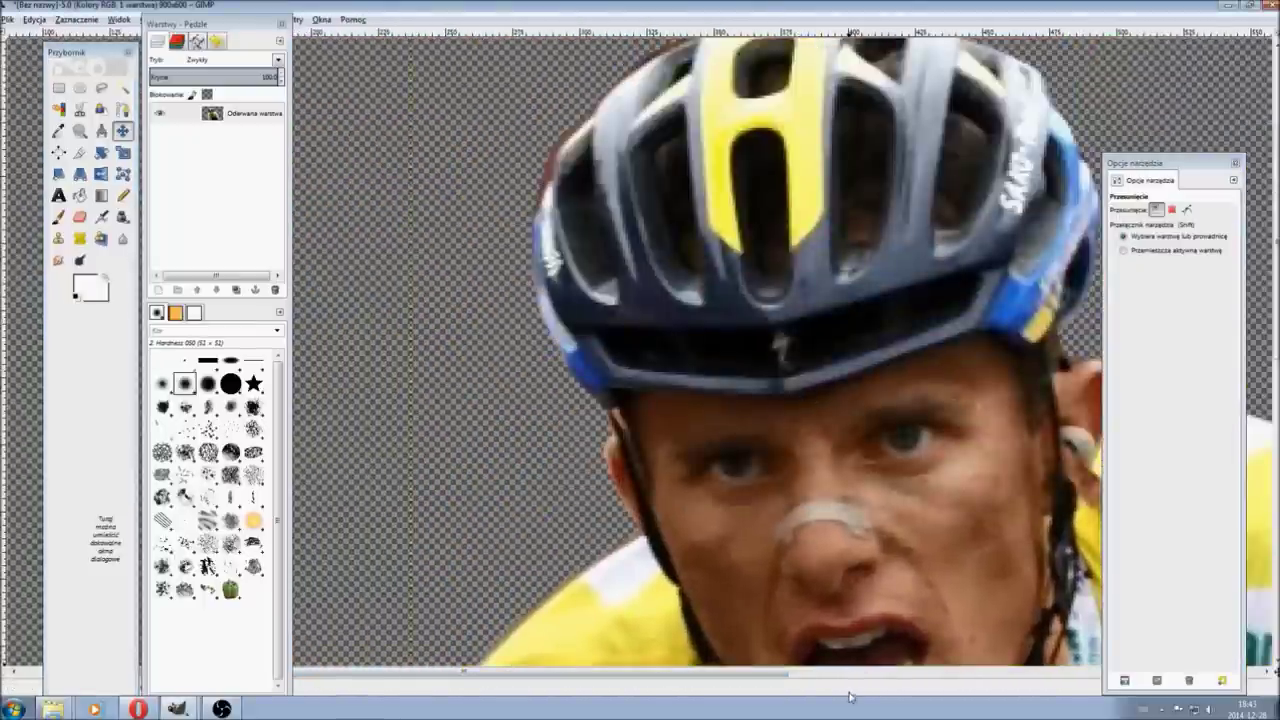
left_click_drag(771, 674, 1124, 678)
scroll(1041, 505, "down", 10)
scroll(1041, 505, "down", 2)
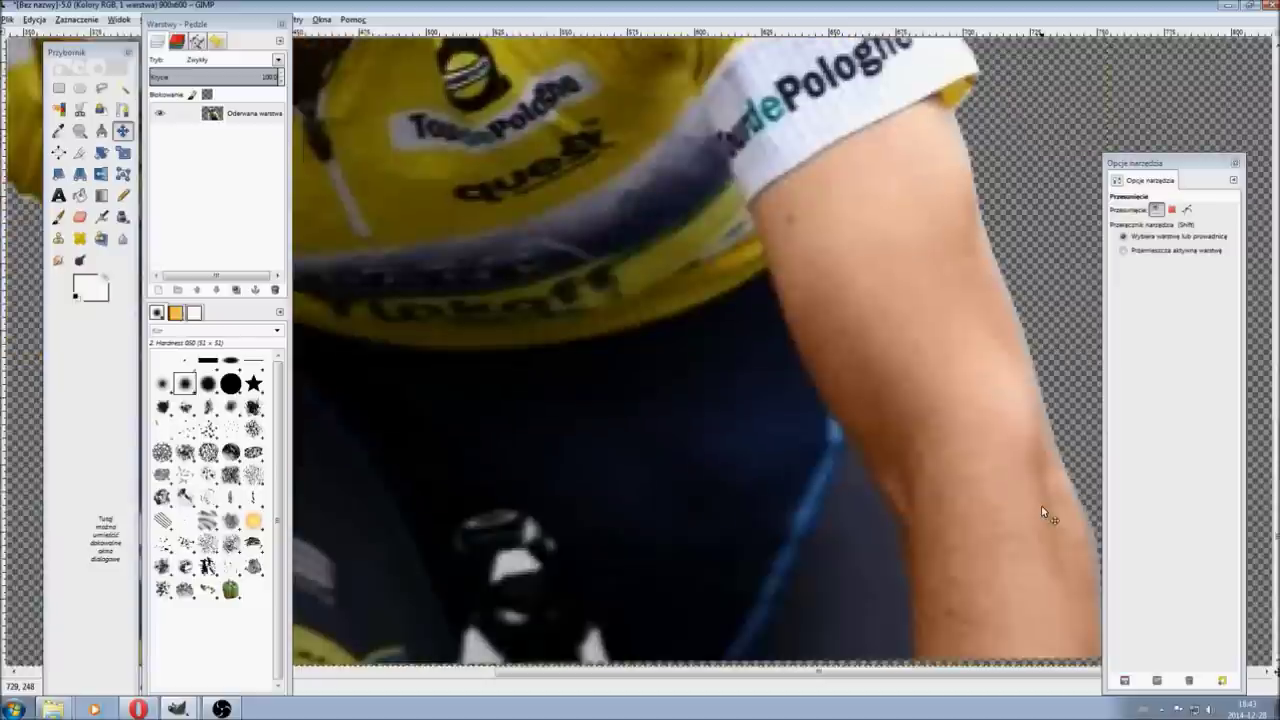
key("minus")
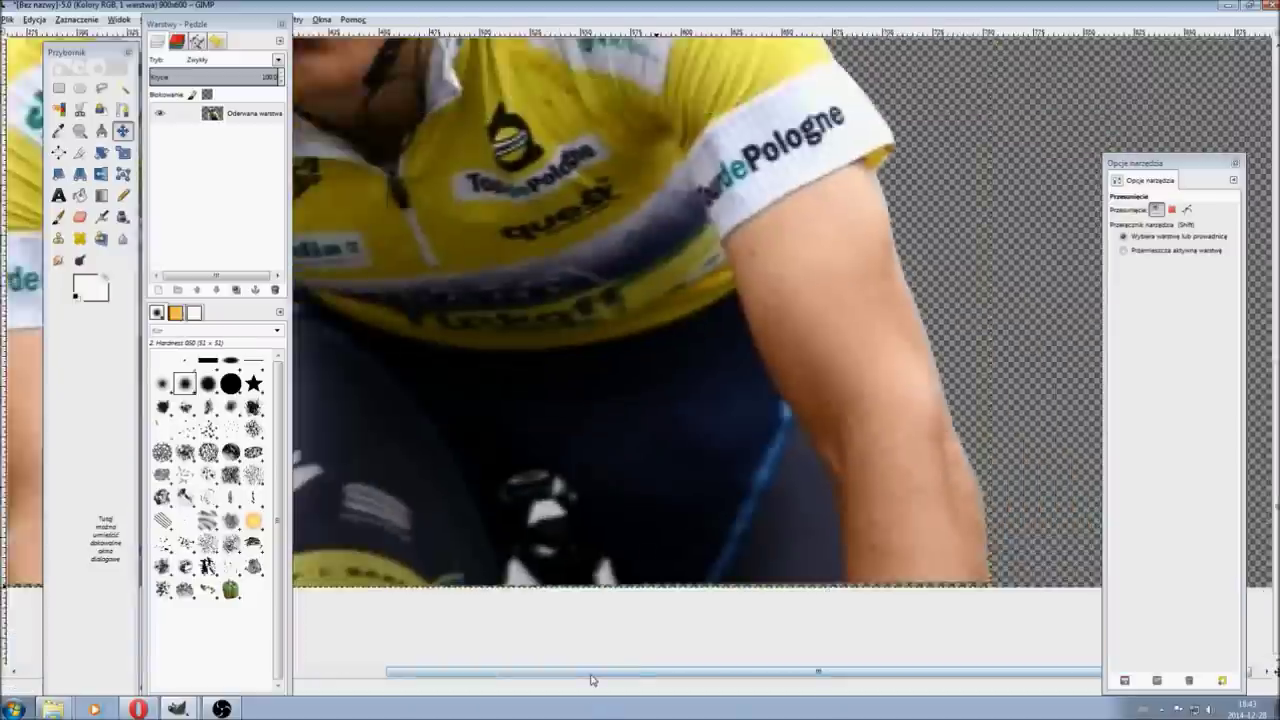
key("minus")
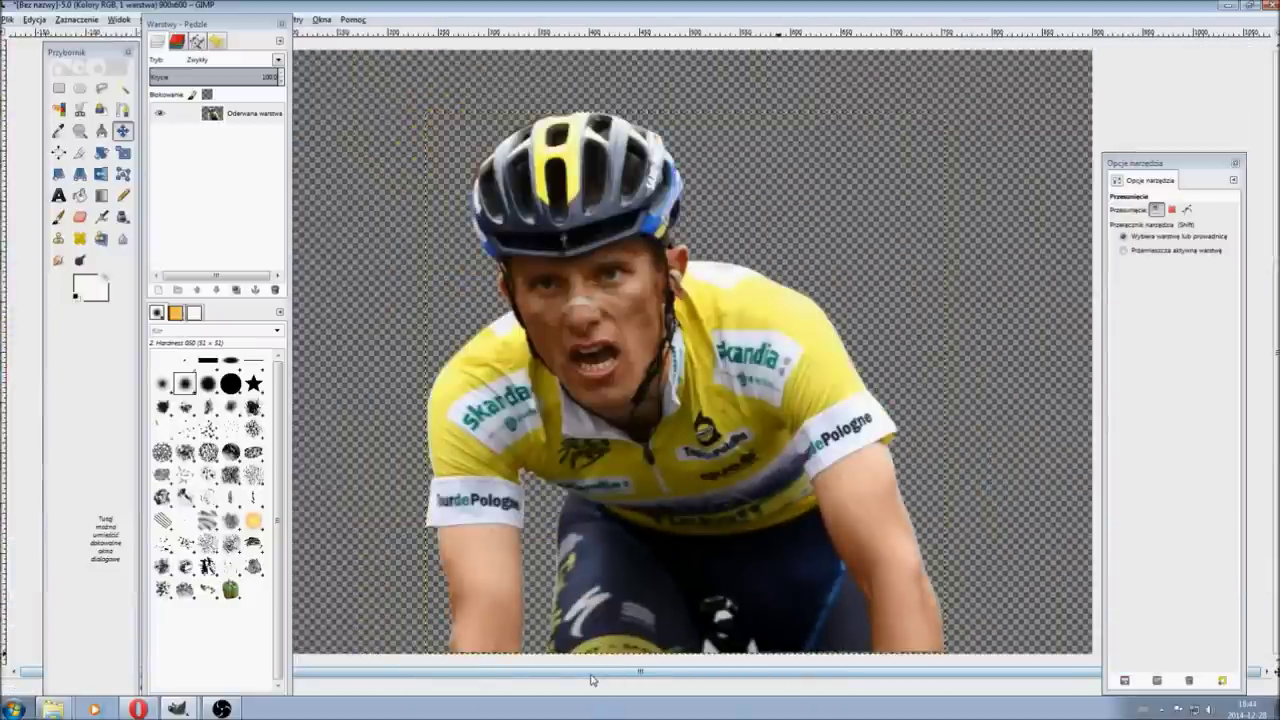